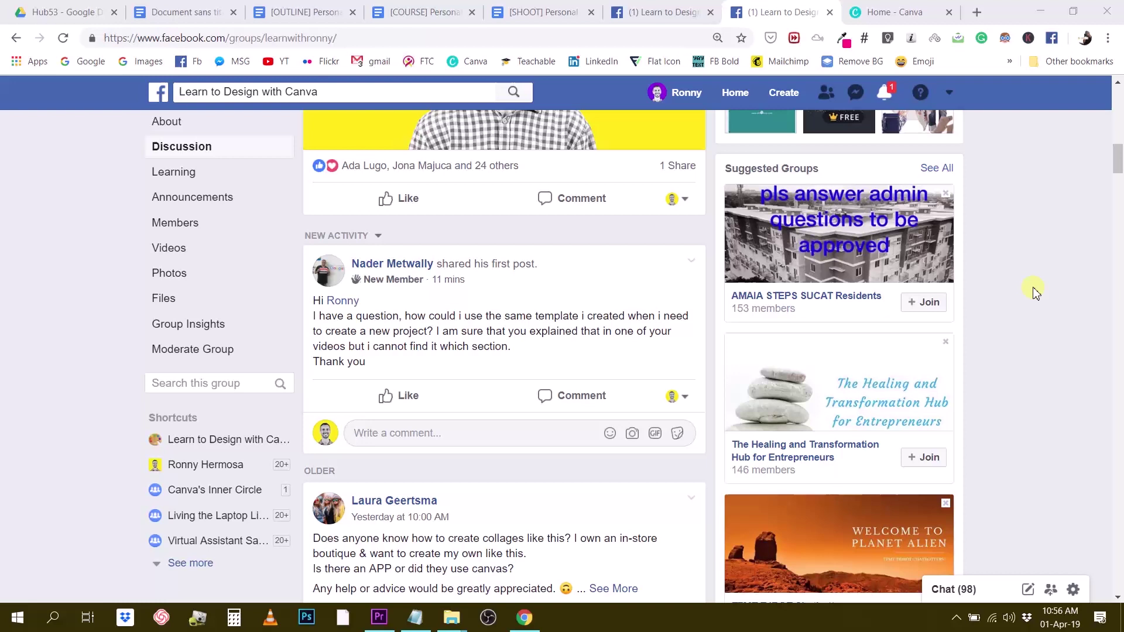
# - Switch to the Home - Canva tab and scroll to Your designs, showing Premium tut: YT end screens
pyautogui.scroll(5, 1025, 300)
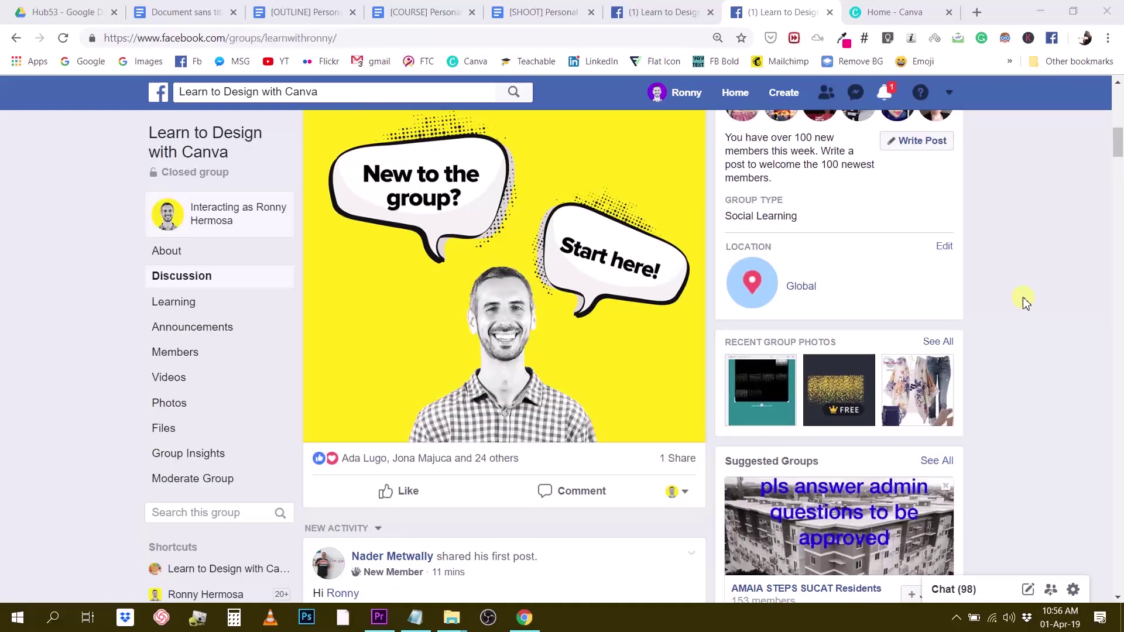
pyautogui.scroll(3, 986, 310)
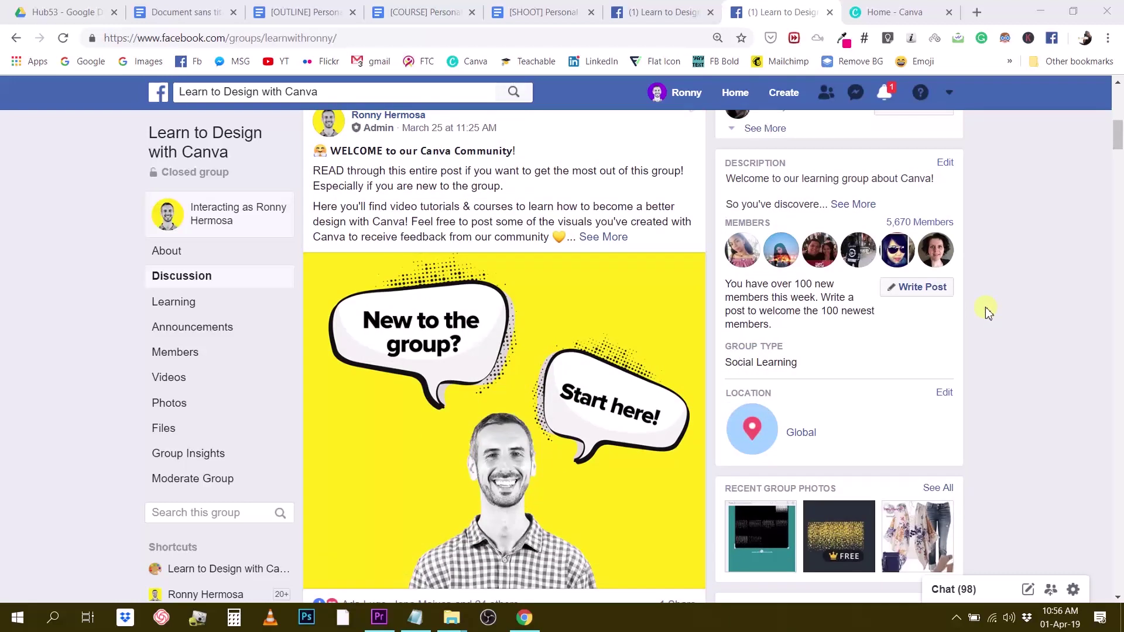
pyautogui.scroll(2, 981, 319)
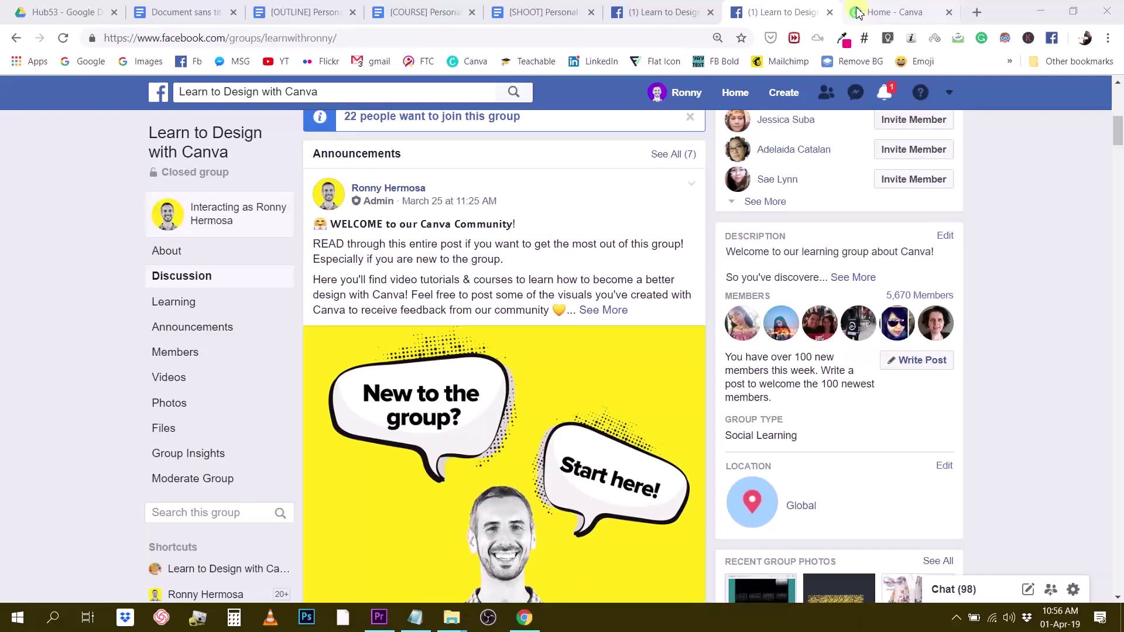
pyautogui.click(880, 13)
pyautogui.scroll(-9, 743, 295)
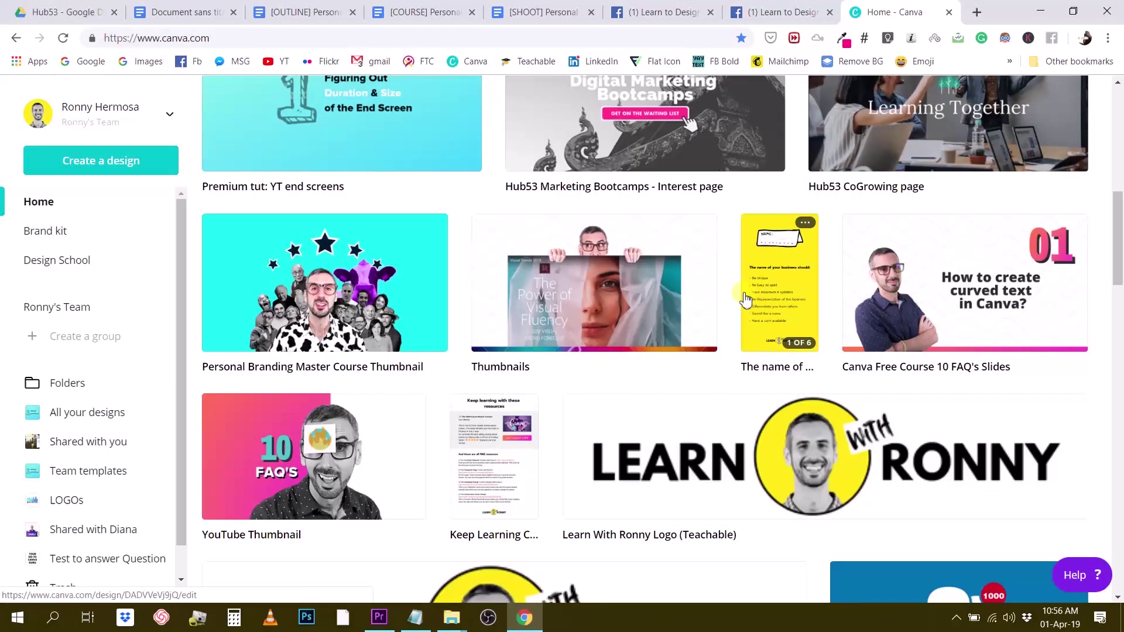
pyautogui.scroll(11, 742, 300)
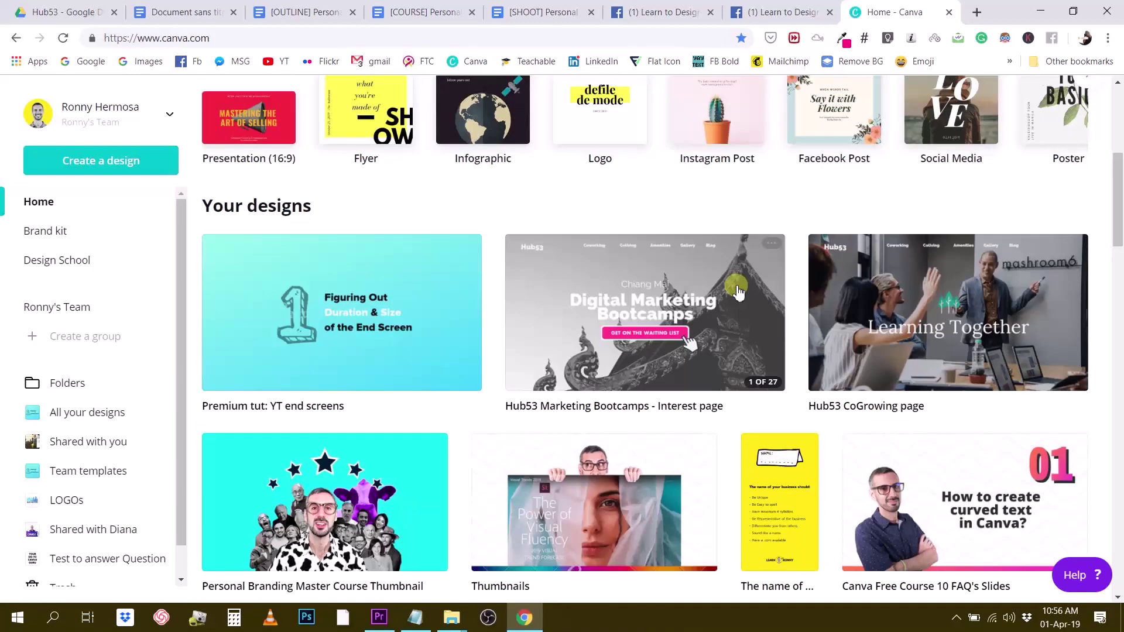
pyautogui.scroll(4, 736, 284)
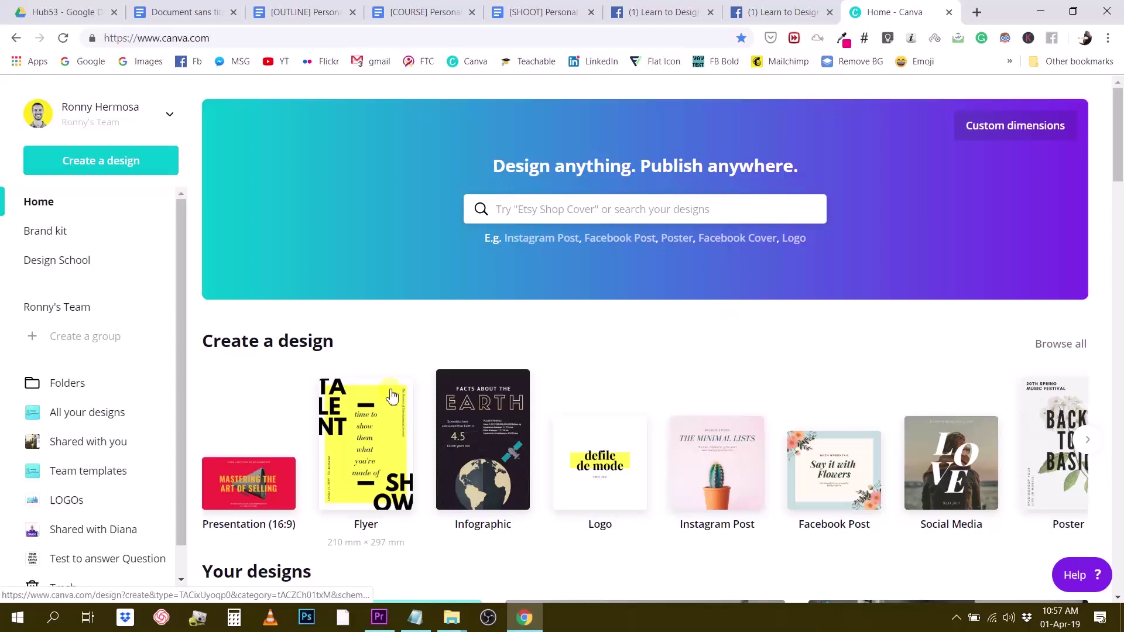
pyautogui.scroll(-3, 391, 391)
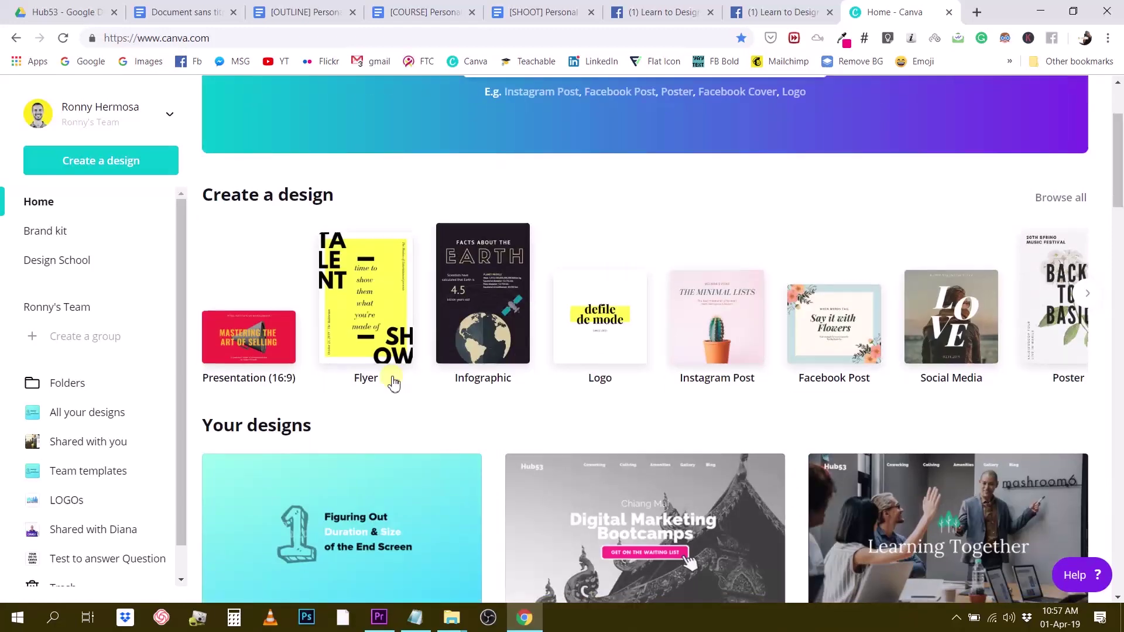
pyautogui.scroll(3, 387, 383)
pyautogui.scroll(-5, 378, 384)
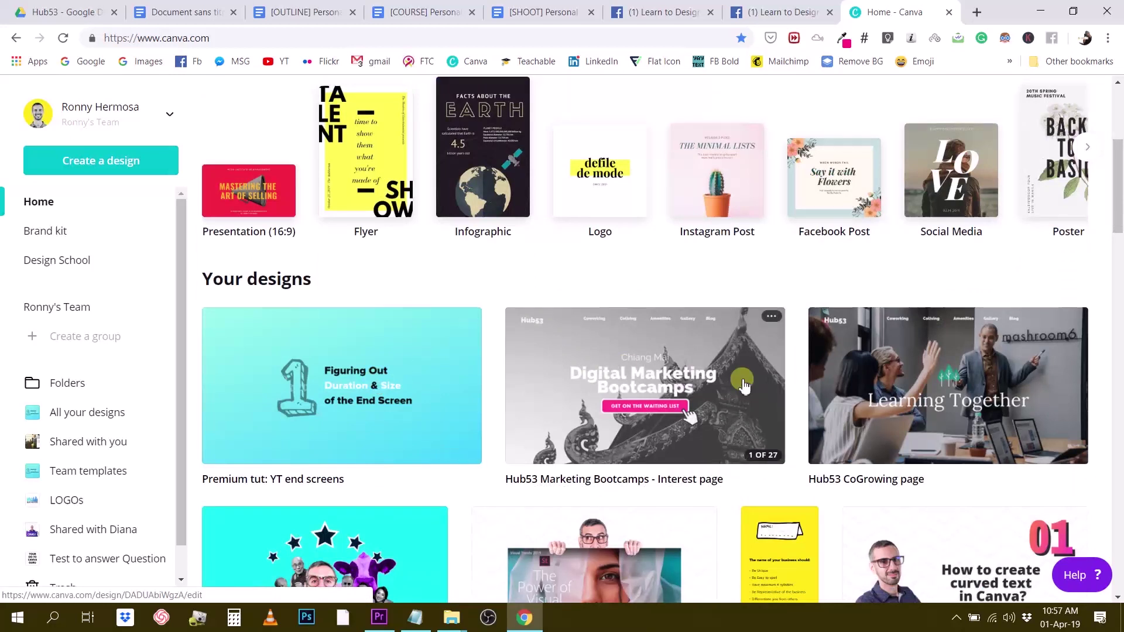
pyautogui.scroll(-2, 323, 422)
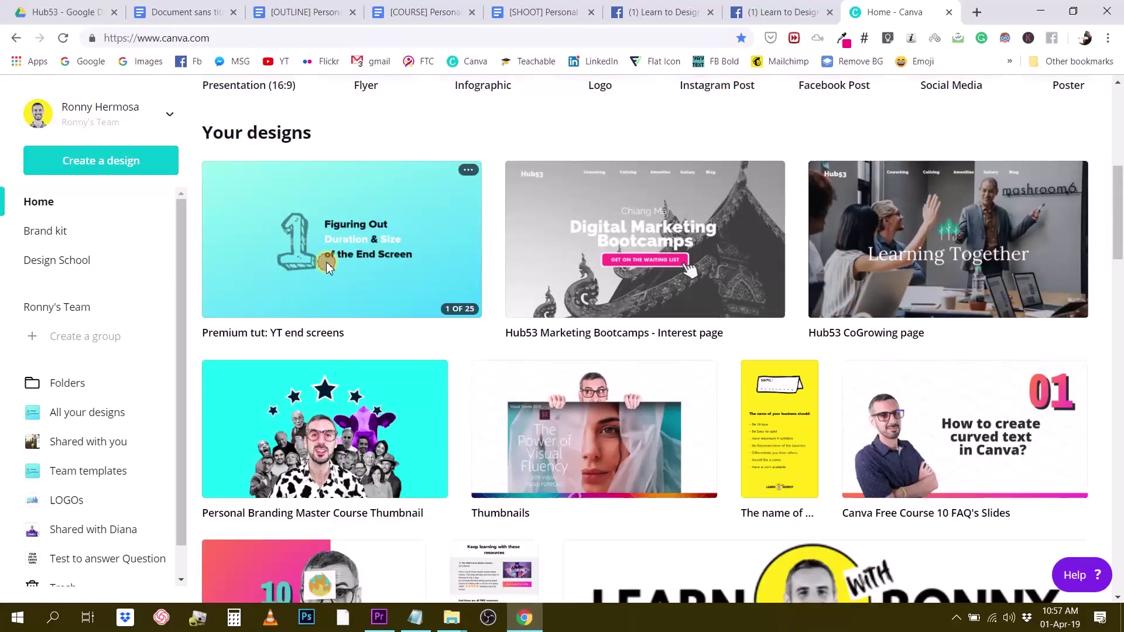
# - Open Premium tut: YT end screens, publish it as a template in Team templates, and continue editing
pyautogui.click(325, 263)
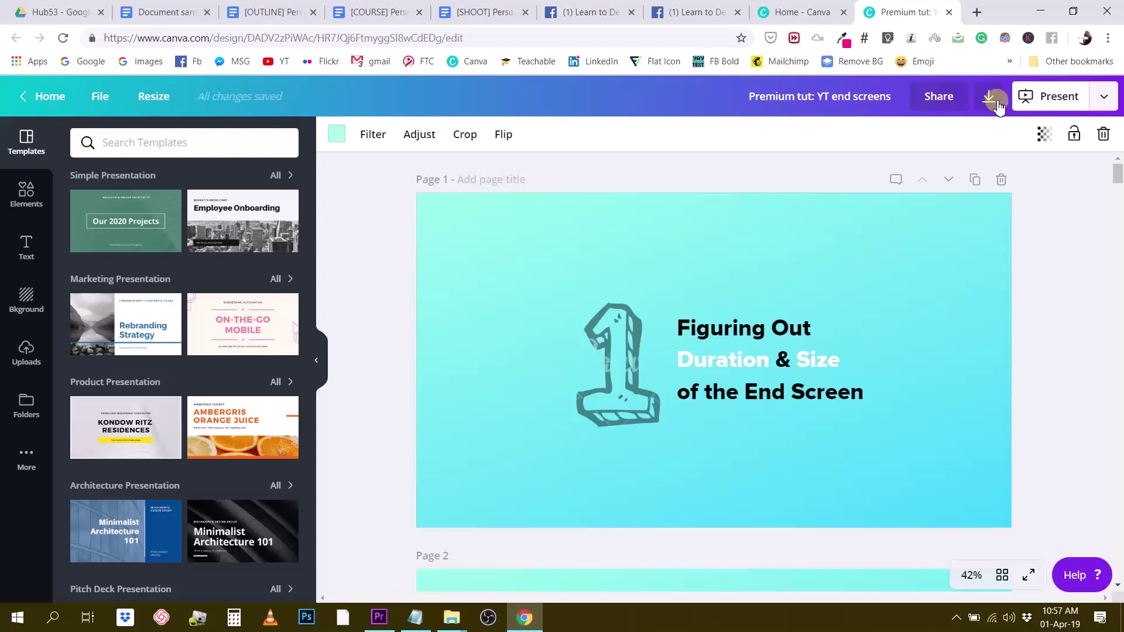
pyautogui.click(1104, 97)
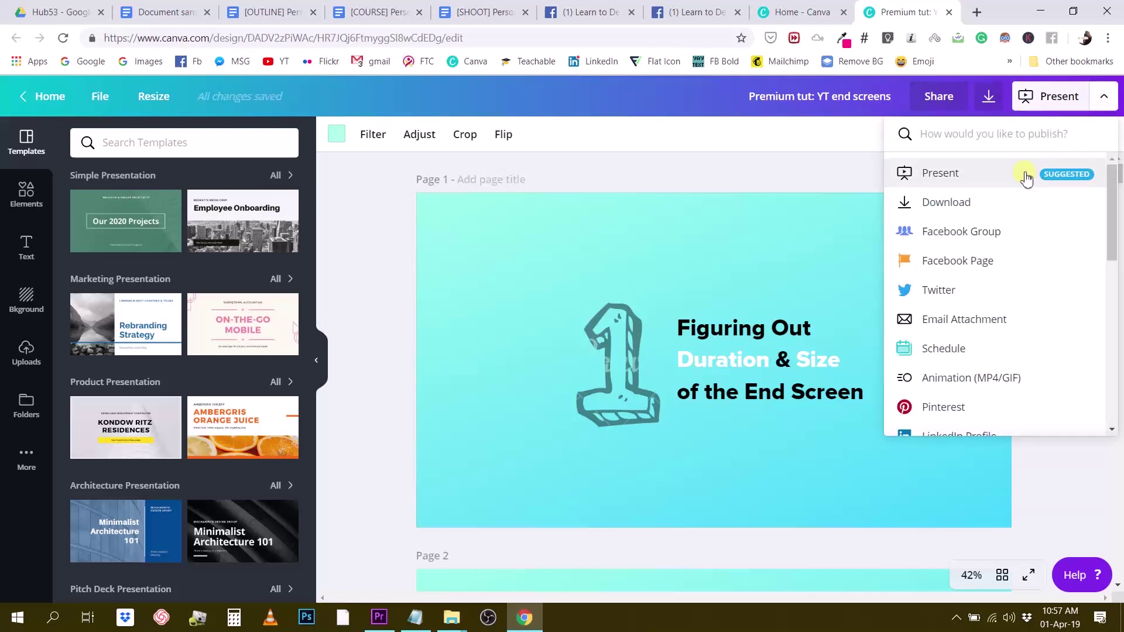
pyautogui.click(1103, 96)
pyautogui.click(1104, 96)
pyautogui.scroll(-8, 1027, 216)
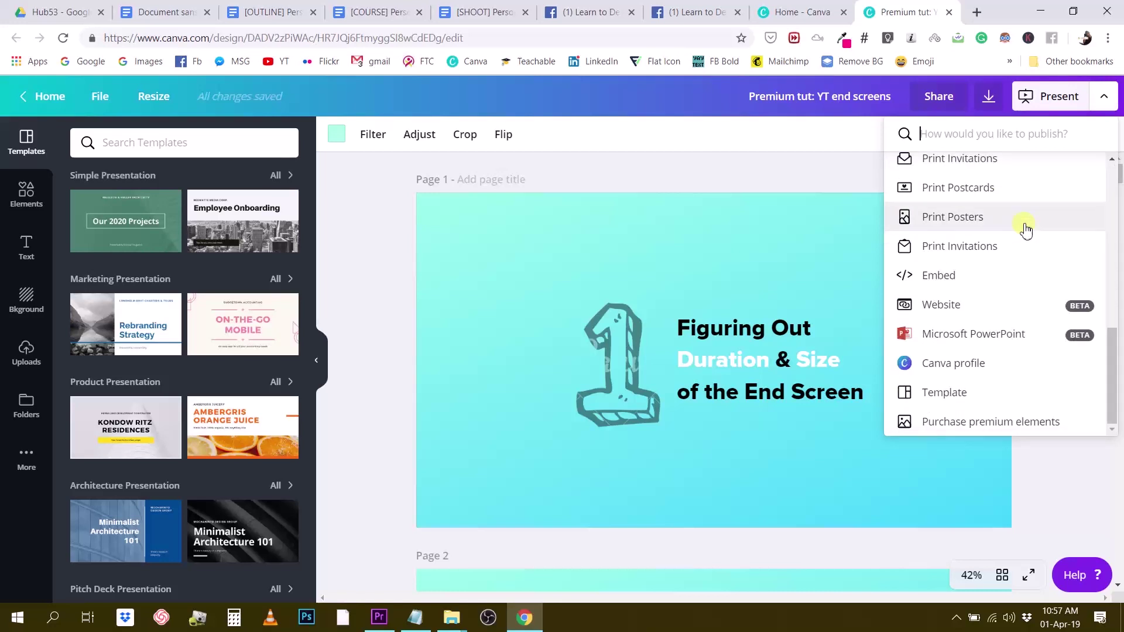
pyautogui.click(940, 395)
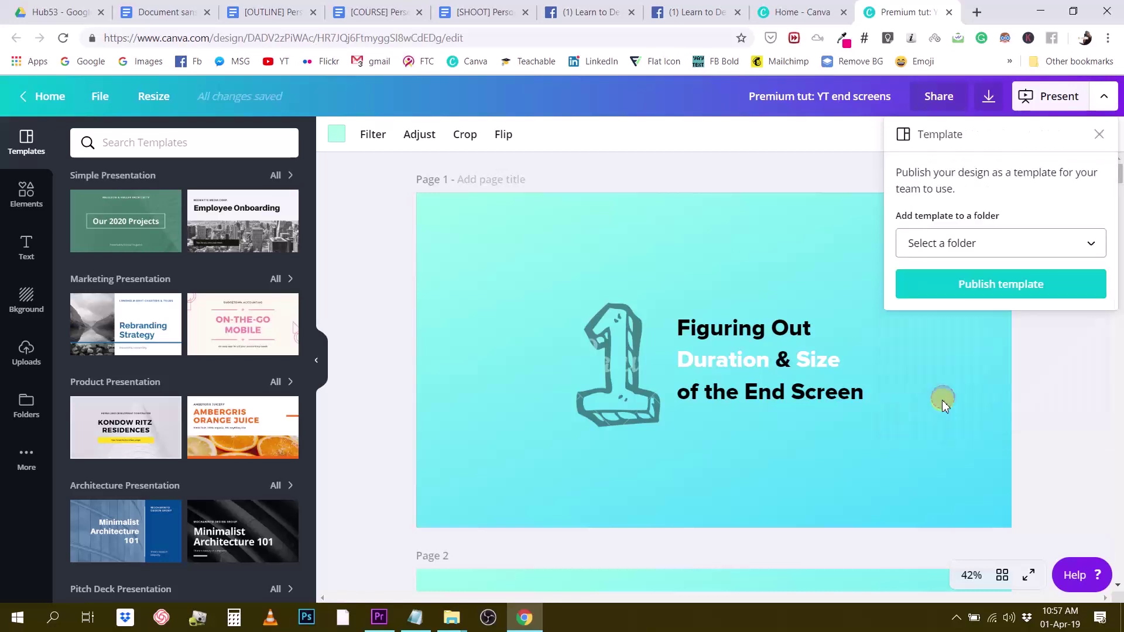
pyautogui.click(939, 244)
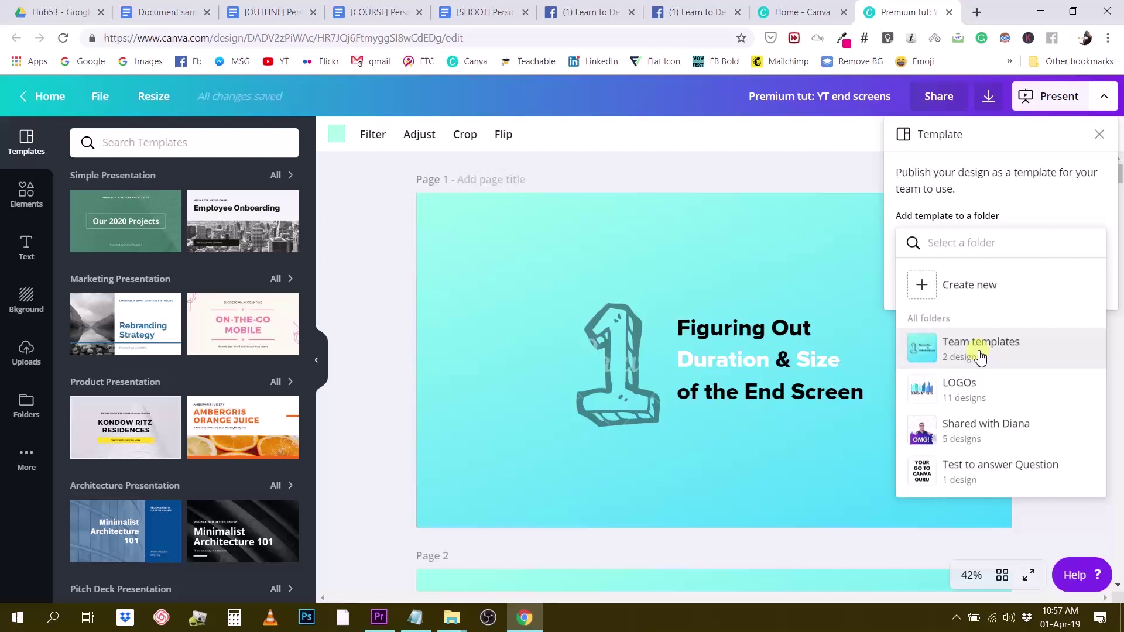
pyautogui.click(950, 346)
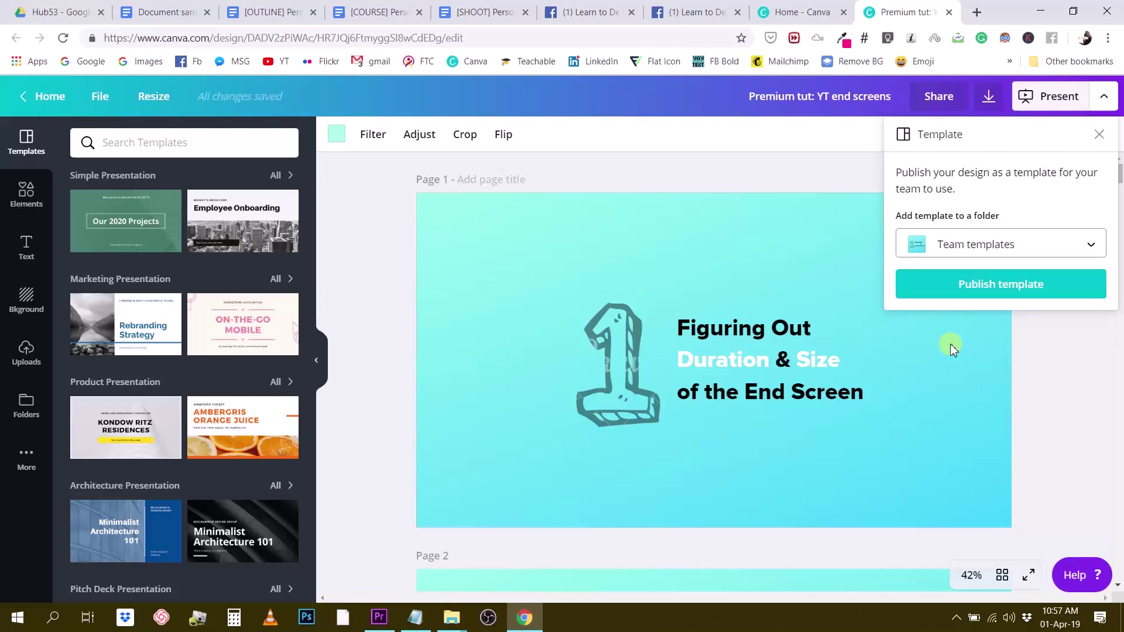
pyautogui.click(996, 291)
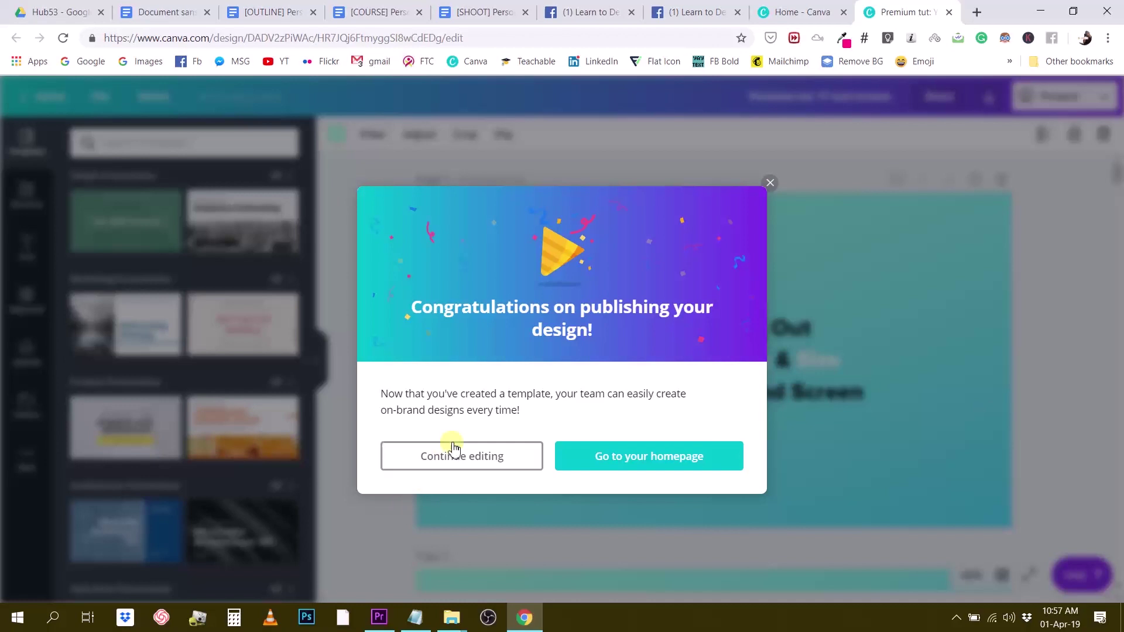
pyautogui.click(507, 457)
# - Return from the design editor to the Canva home page
pyautogui.scroll(-3, 855, 422)
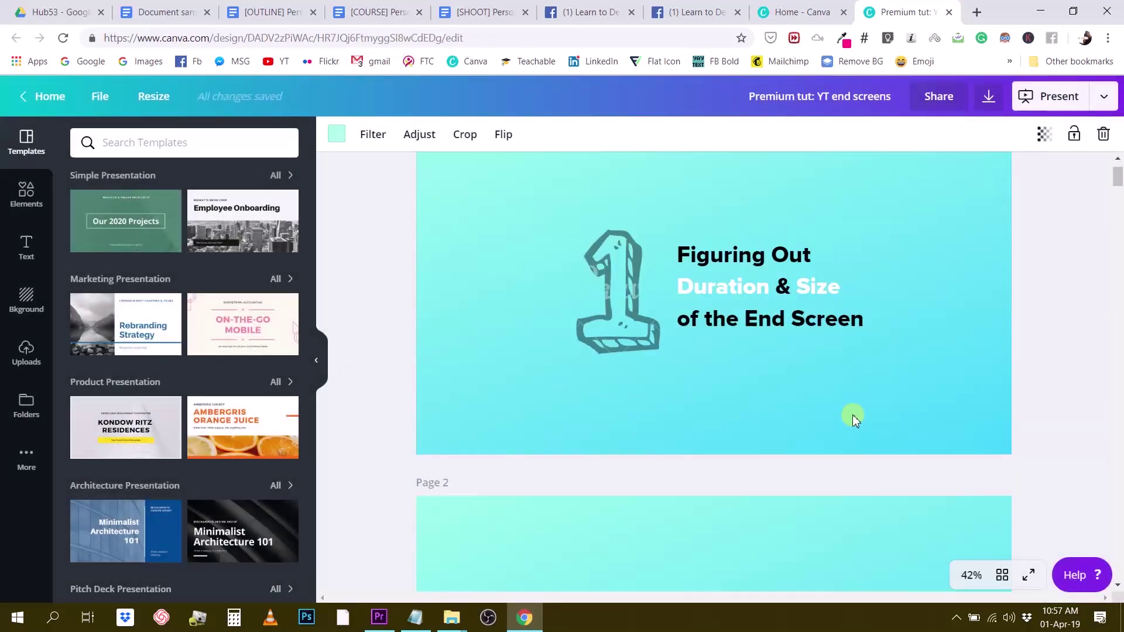
pyautogui.scroll(3, 849, 414)
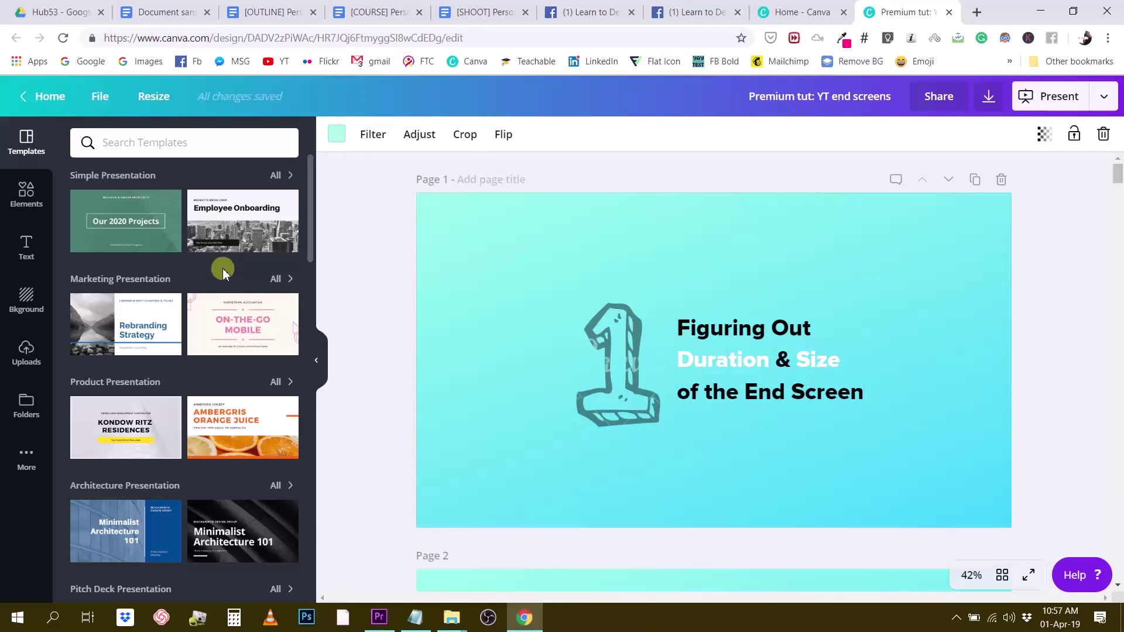
pyautogui.click(52, 97)
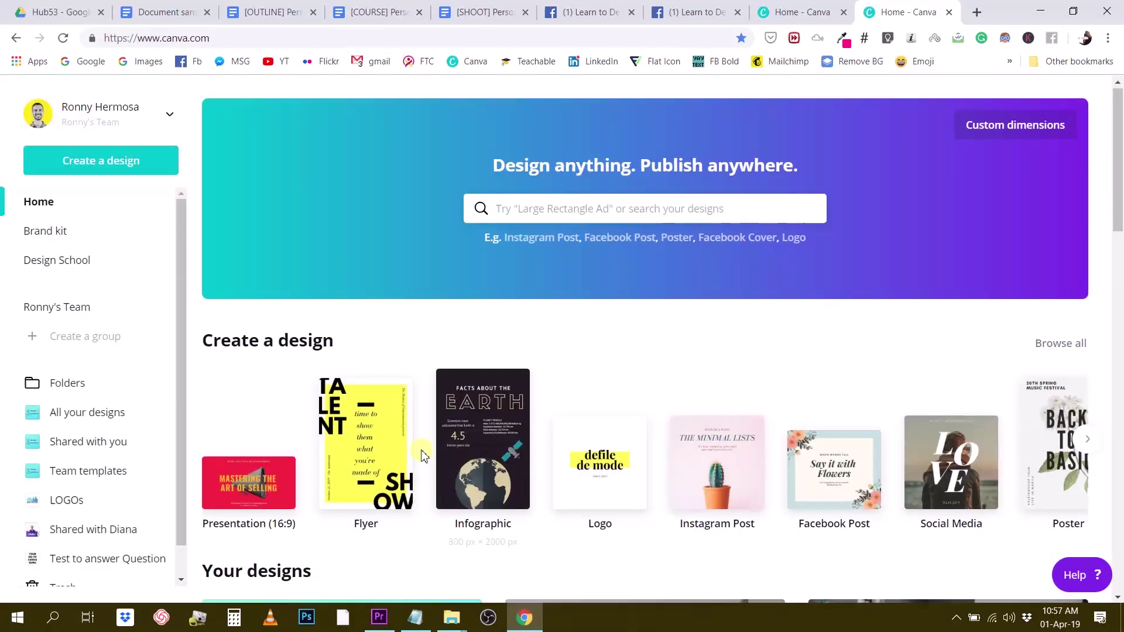
pyautogui.scroll(-3, 419, 451)
pyautogui.scroll(3, 419, 451)
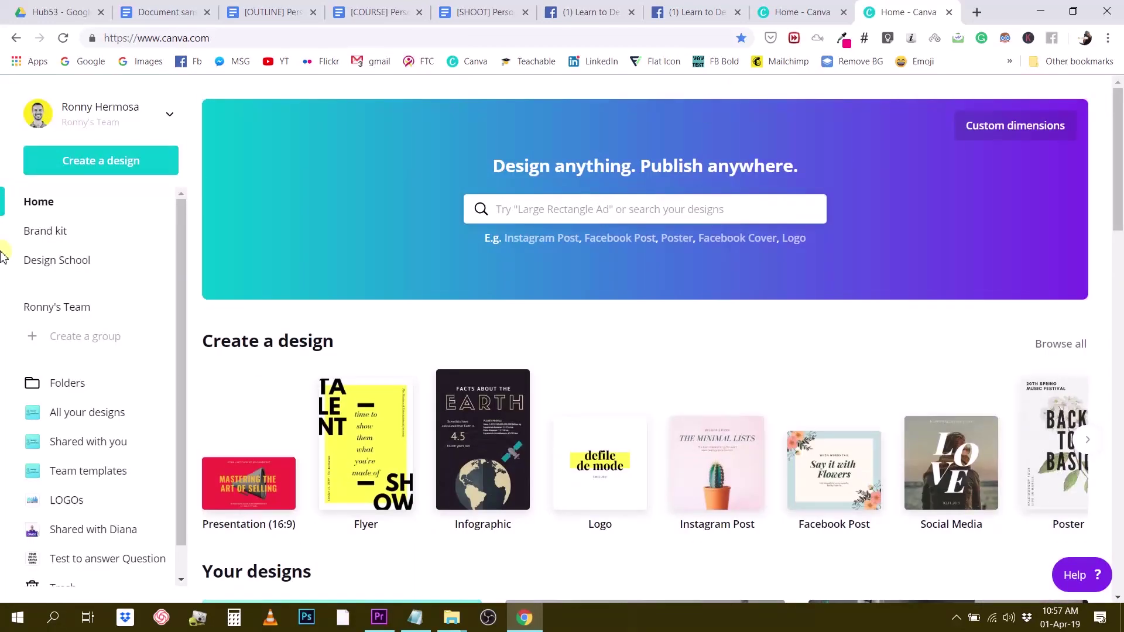
# - Open the team's Brand kit and browse its colour palettes, fonts and logos
pyautogui.click(51, 236)
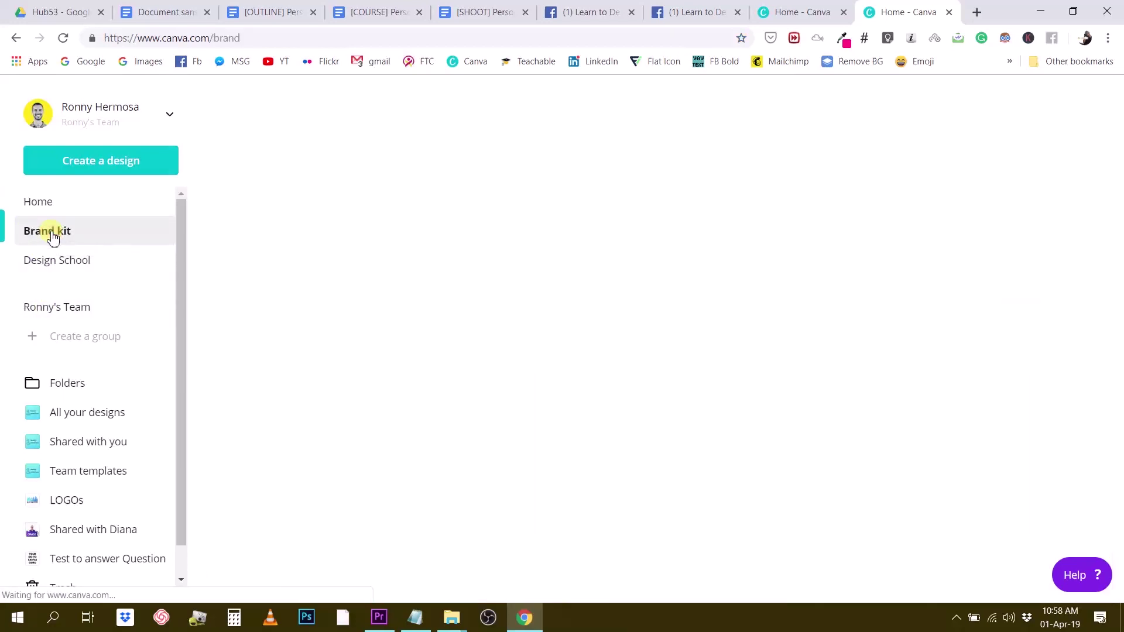
pyautogui.scroll(-10, 697, 519)
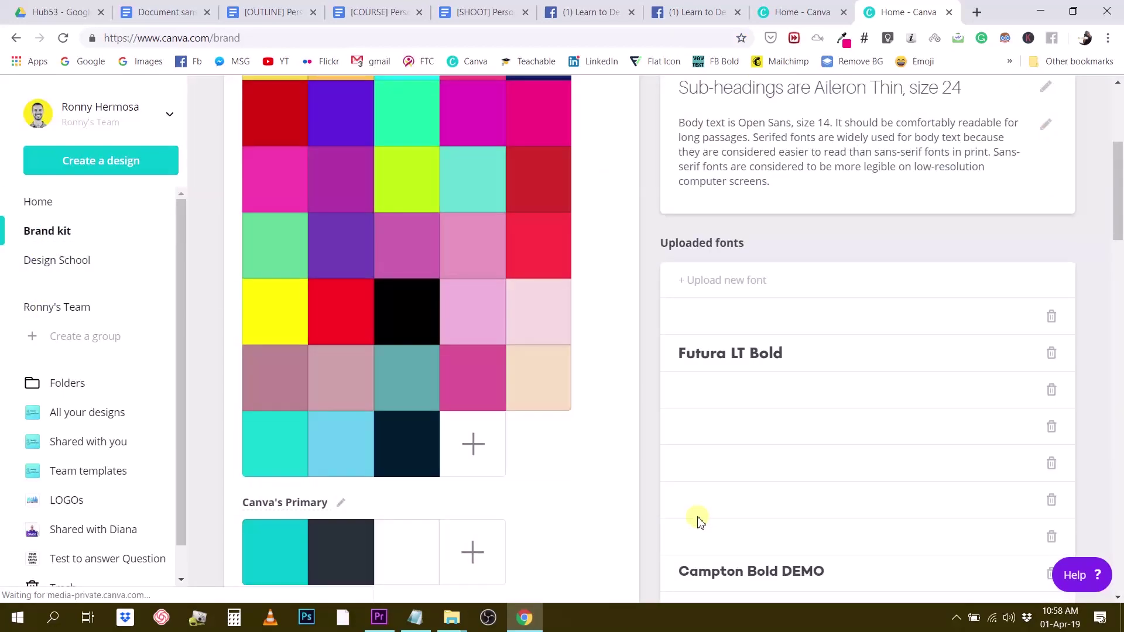
pyautogui.scroll(6, 692, 504)
pyautogui.scroll(-20, 509, 174)
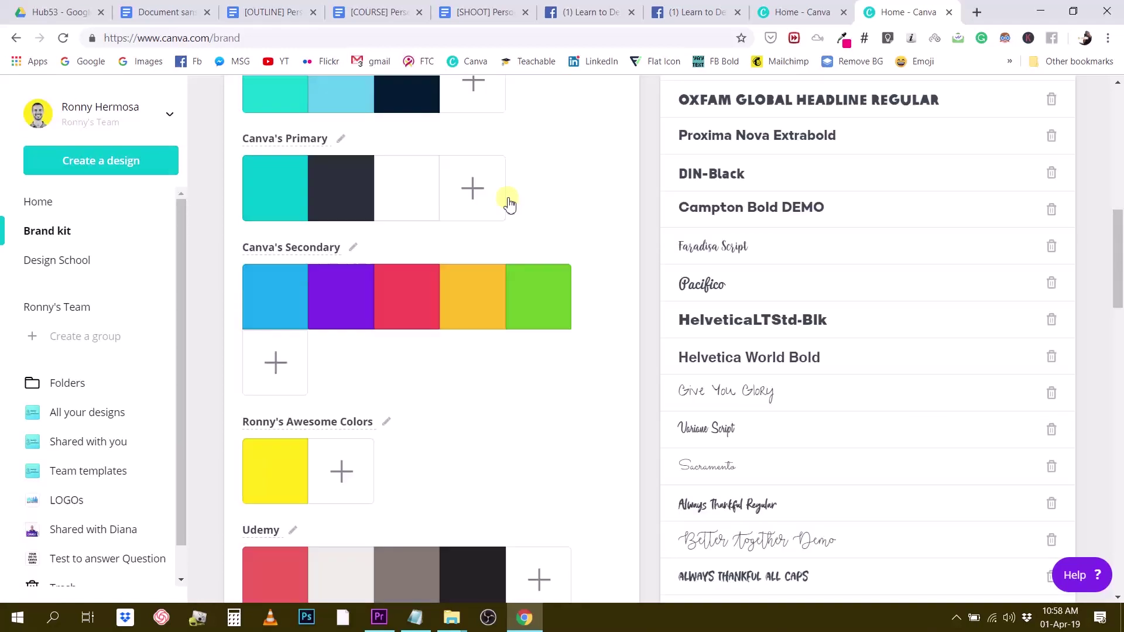
pyautogui.scroll(-4, 512, 394)
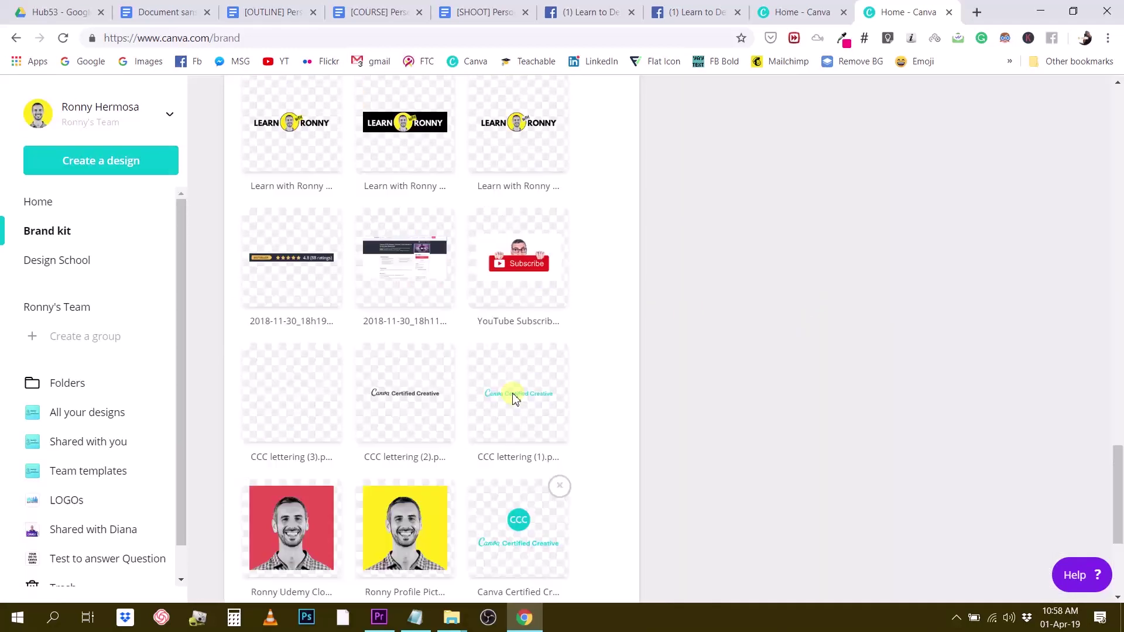
pyautogui.scroll(20, 509, 366)
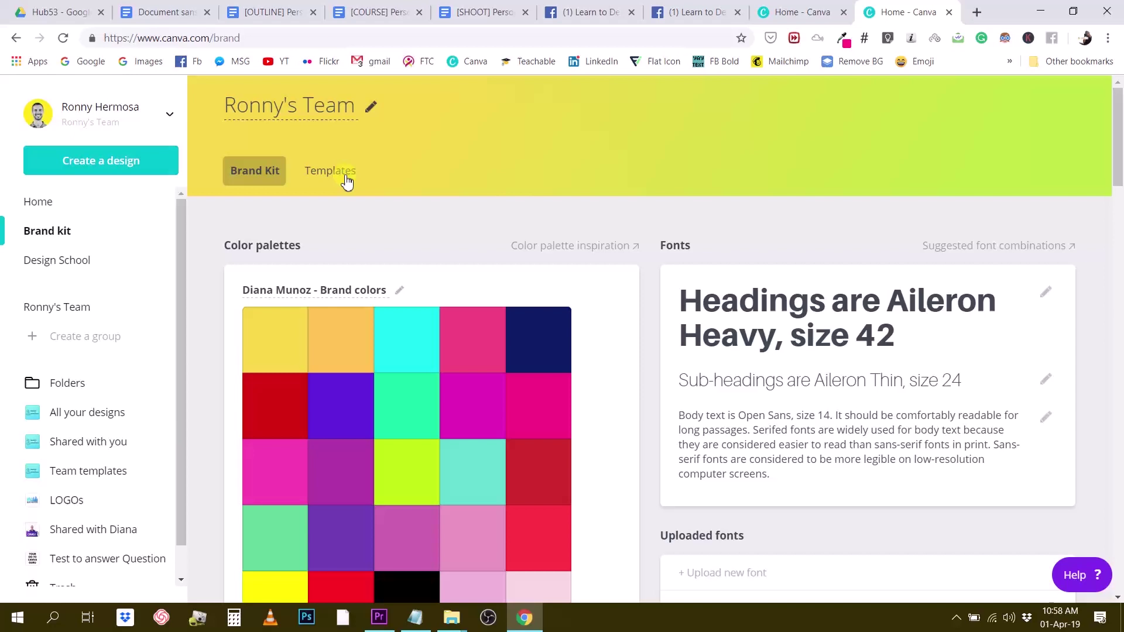
# - Show the team's Templates tab and open the options on the YT end screens template card
pyautogui.click(347, 174)
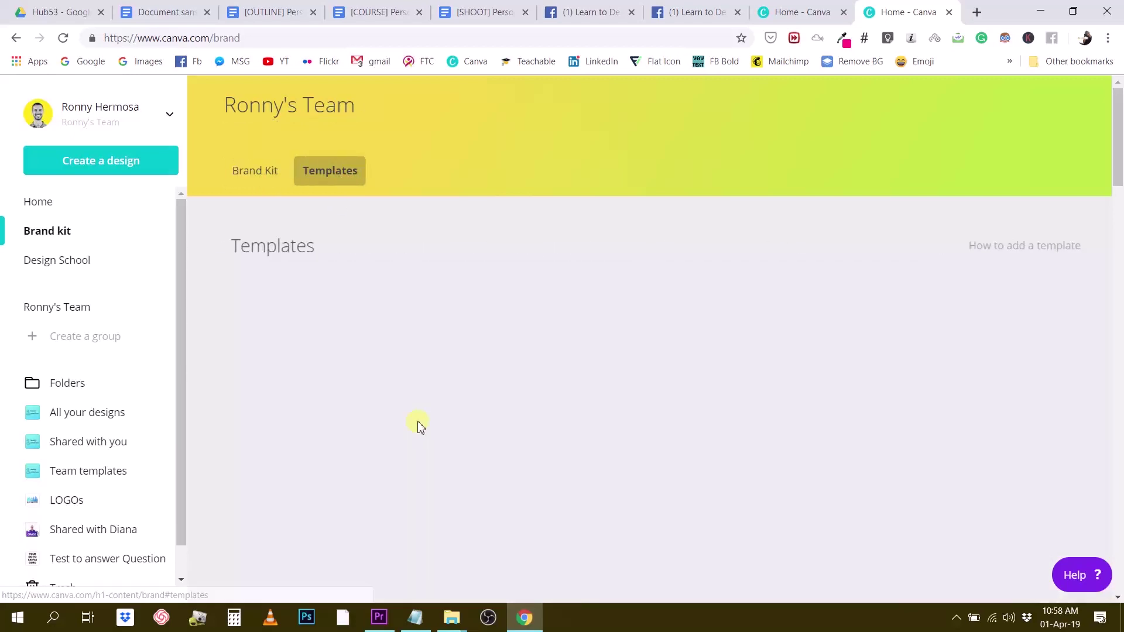
pyautogui.scroll(-1, 783, 407)
pyautogui.scroll(-15, 783, 407)
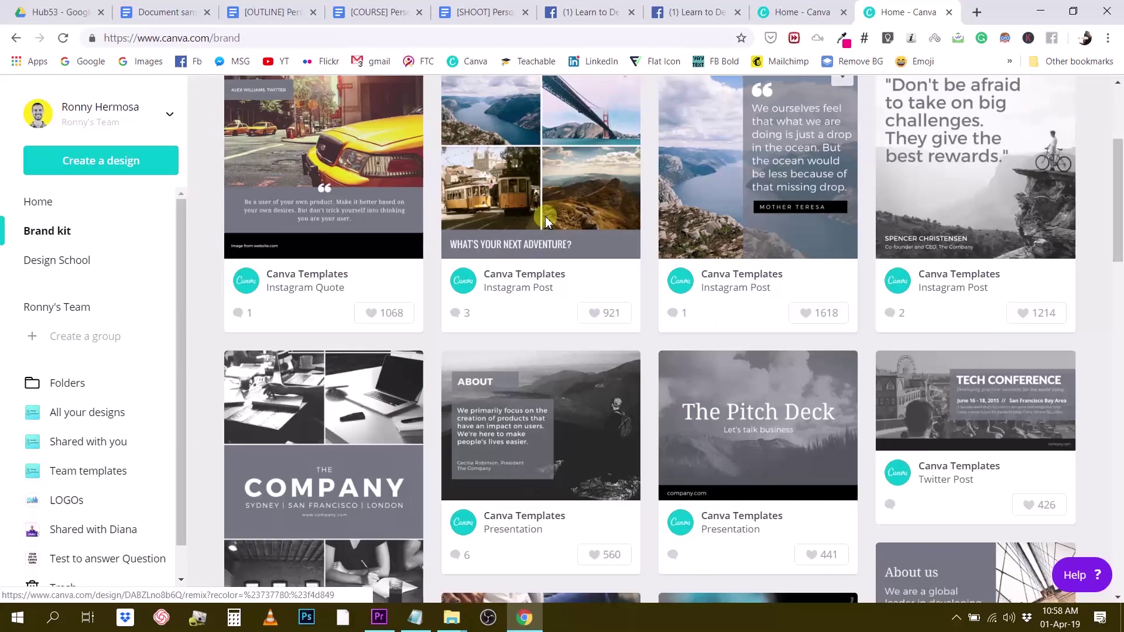
pyautogui.scroll(-10, 618, 290)
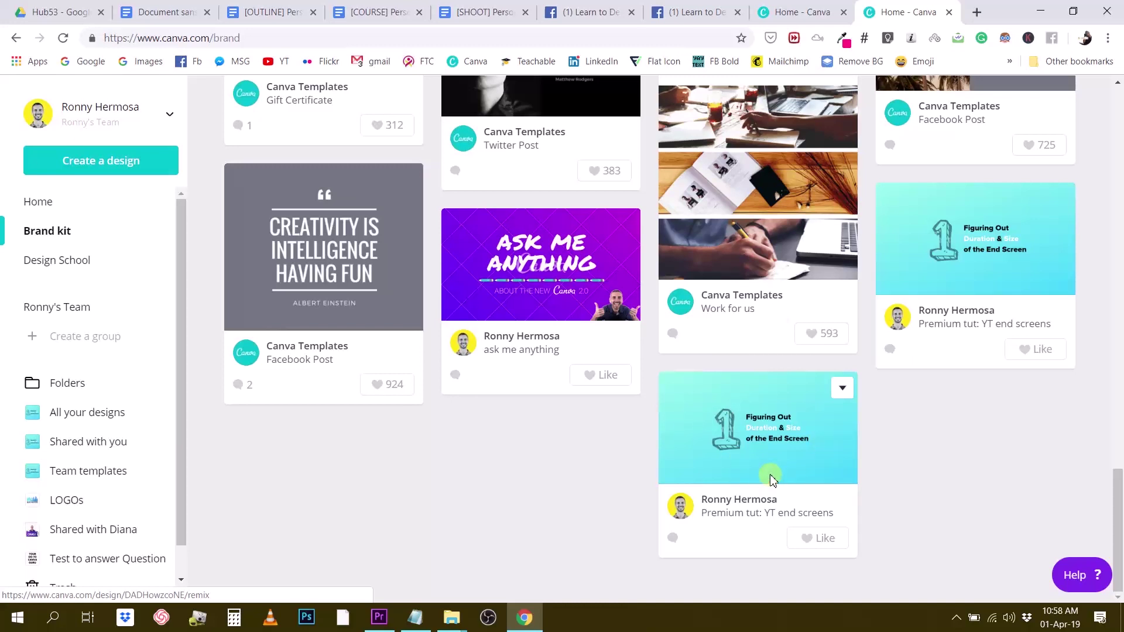
pyautogui.click(842, 390)
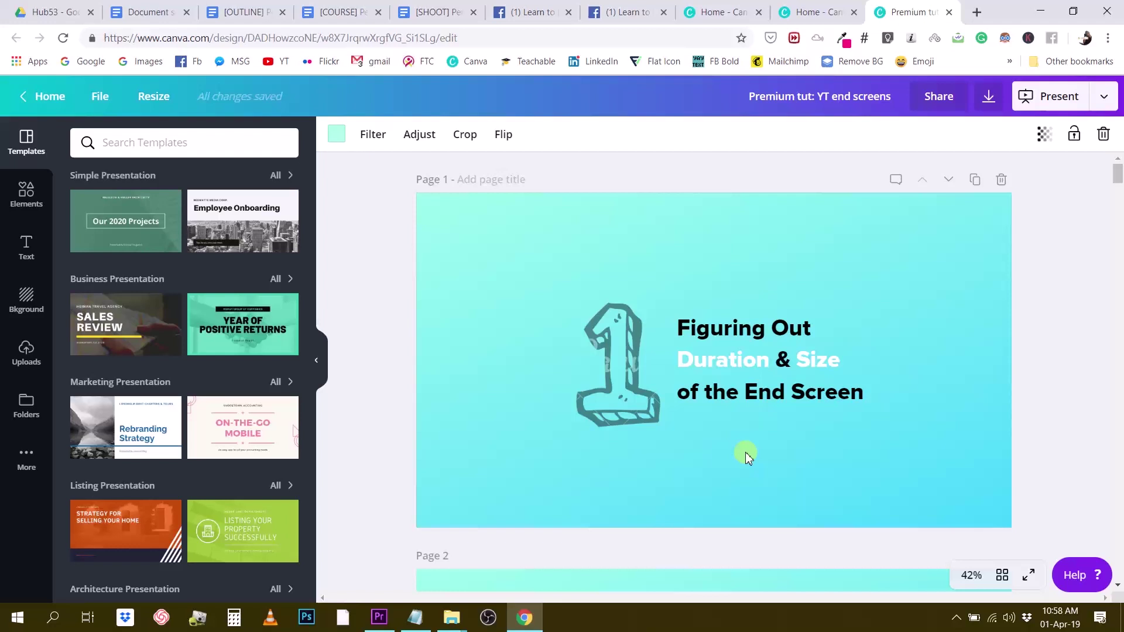
# - Duplicate the design with File > Make a copy
pyautogui.click(100, 102)
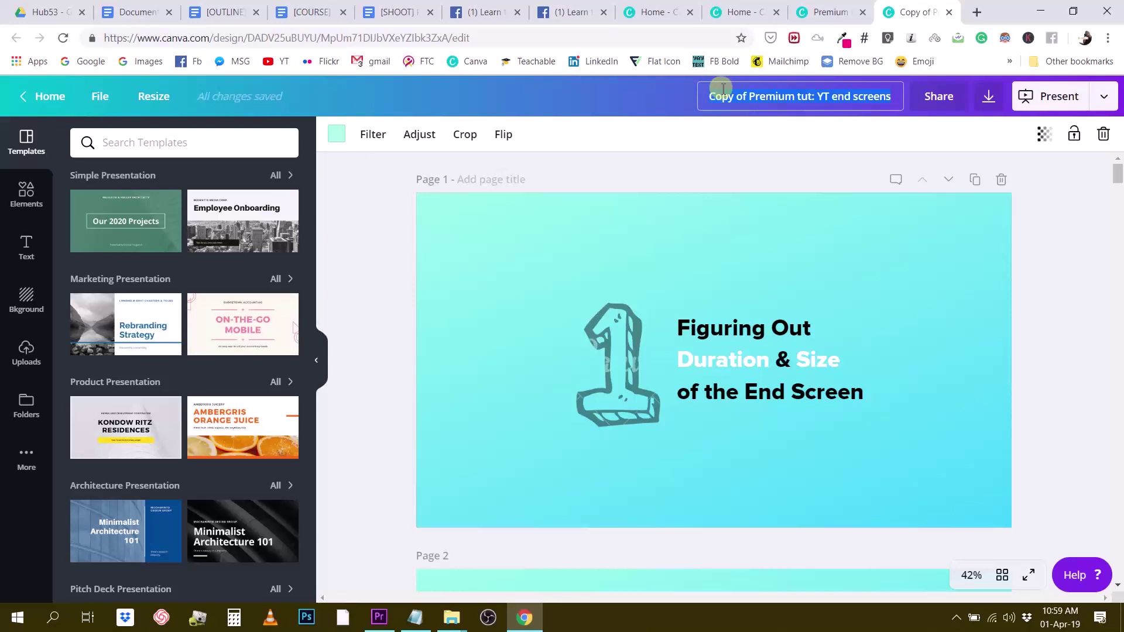
# - Retitle the copy 'New project i'm working on' and look through its numbered end-screen pages
pyautogui.write('New projec')
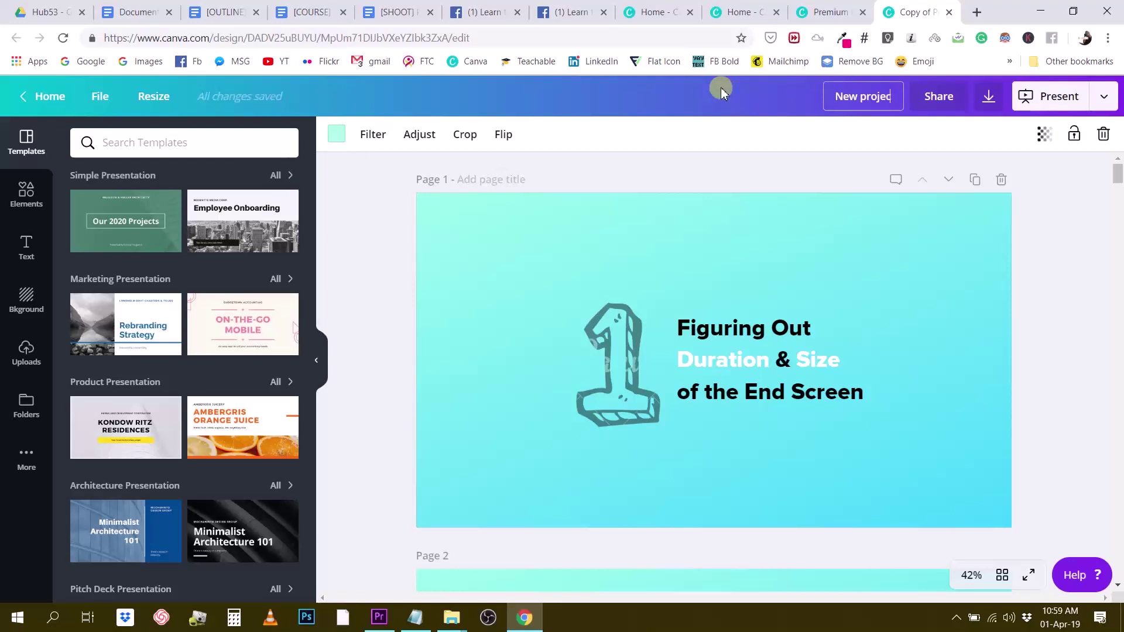
pyautogui.write("t i'm wor")
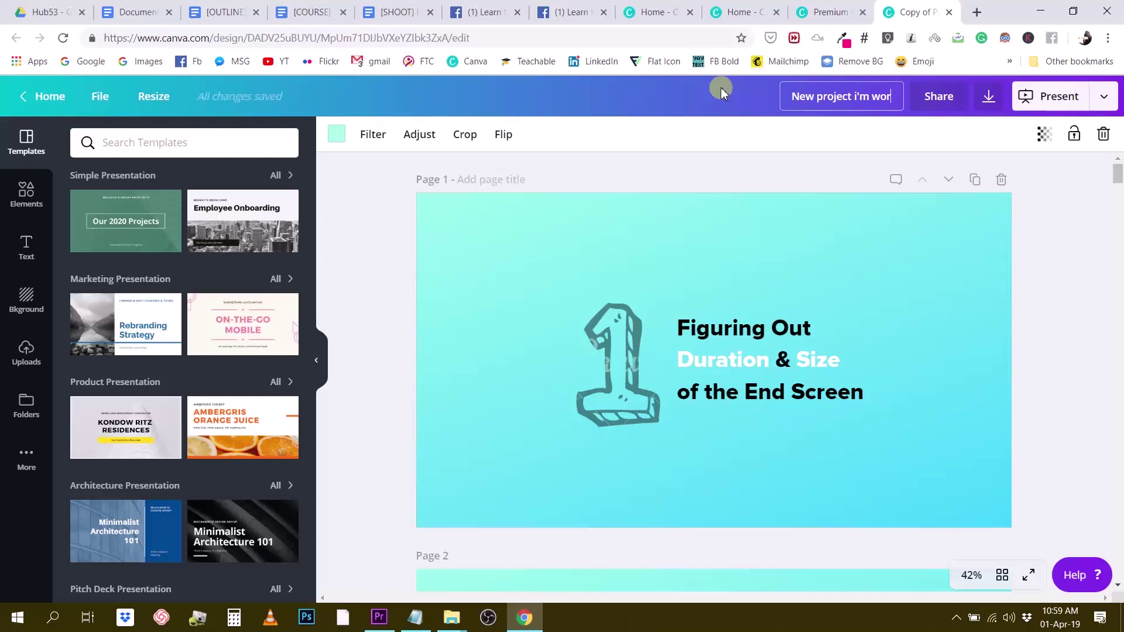
pyautogui.write('king on')
pyautogui.press('Return')
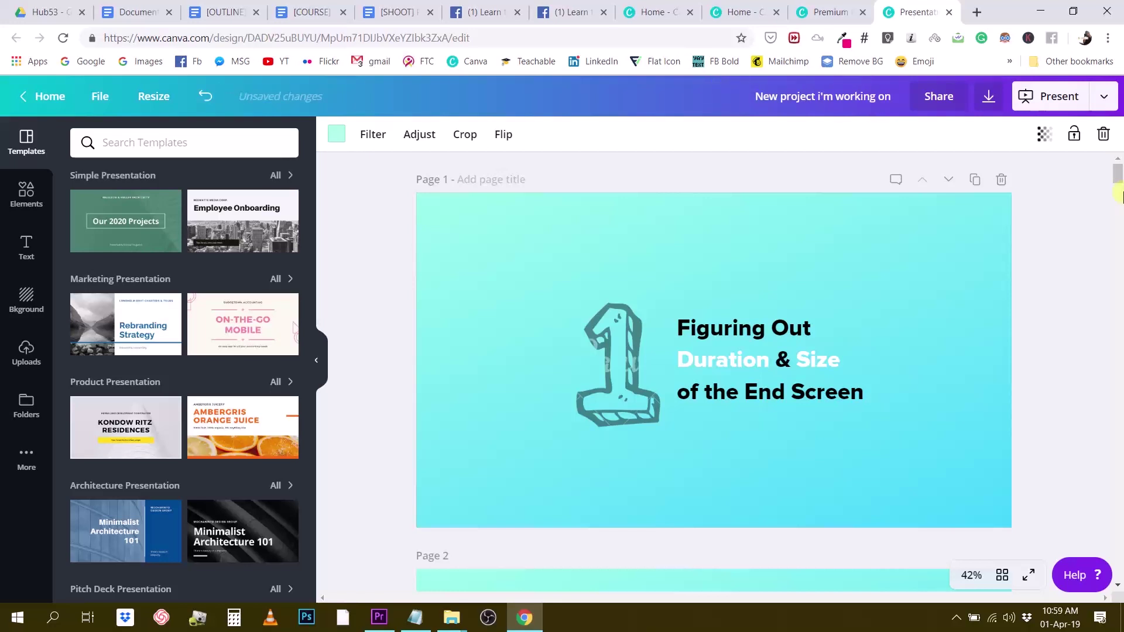
pyautogui.click(649, 317)
pyautogui.scroll(-10, 644, 318)
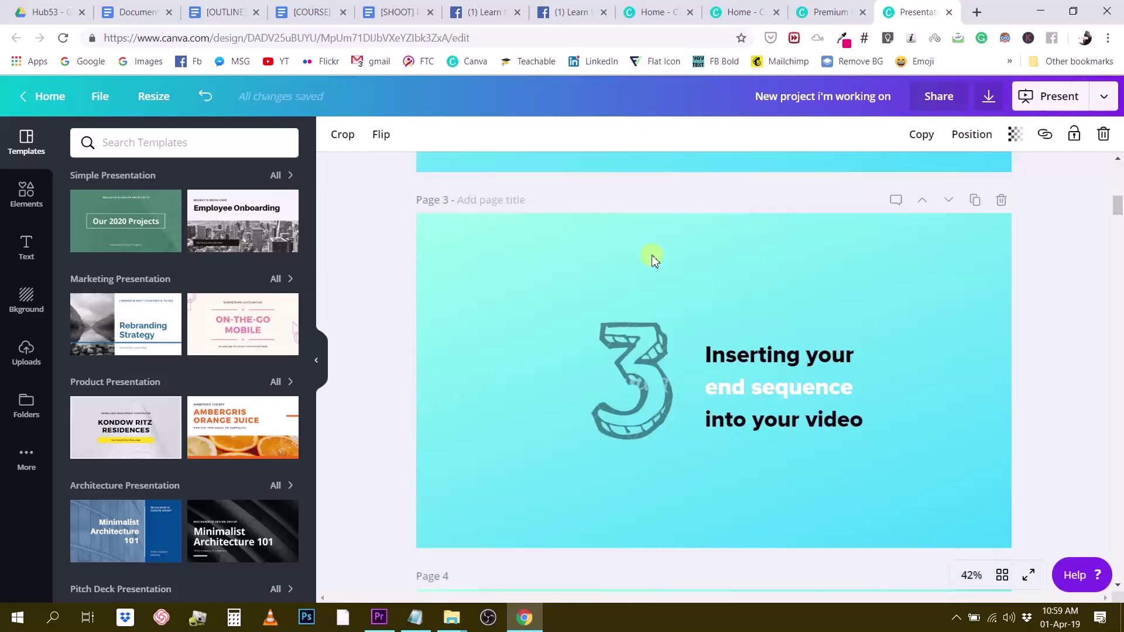
pyautogui.scroll(-15, 654, 260)
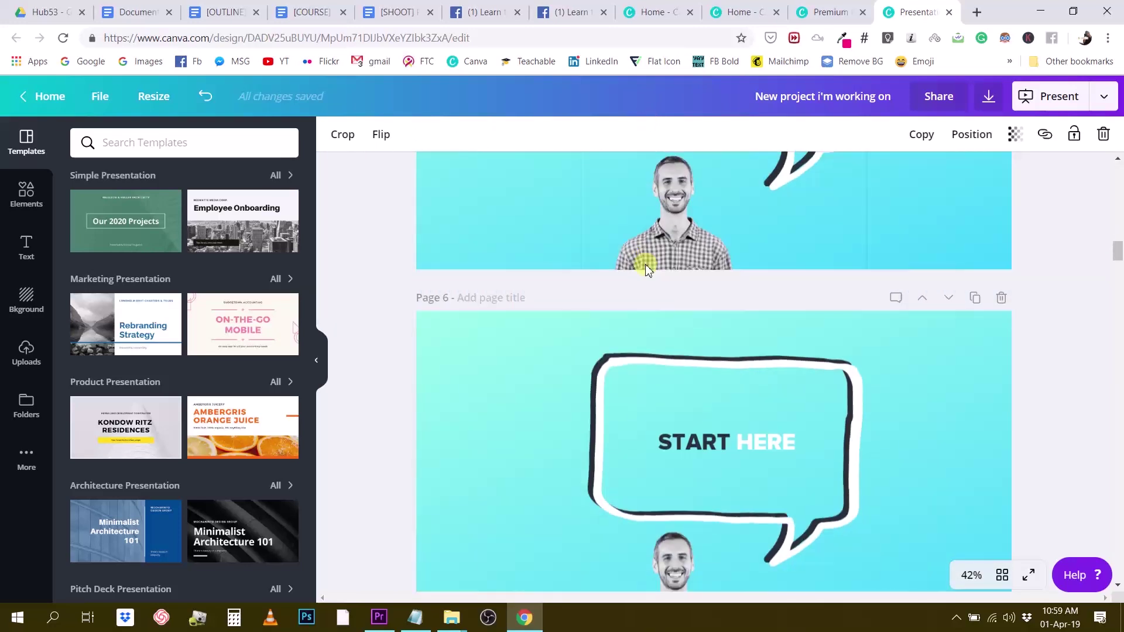
pyautogui.scroll(-3, 646, 268)
pyautogui.scroll(20, 631, 269)
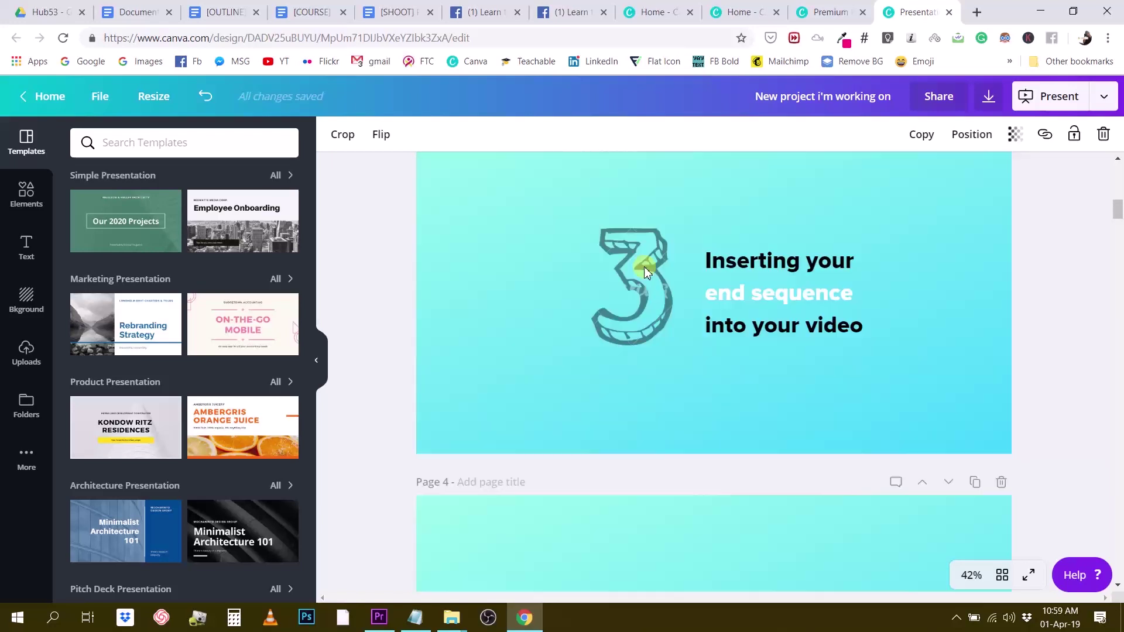
pyautogui.scroll(8, 644, 268)
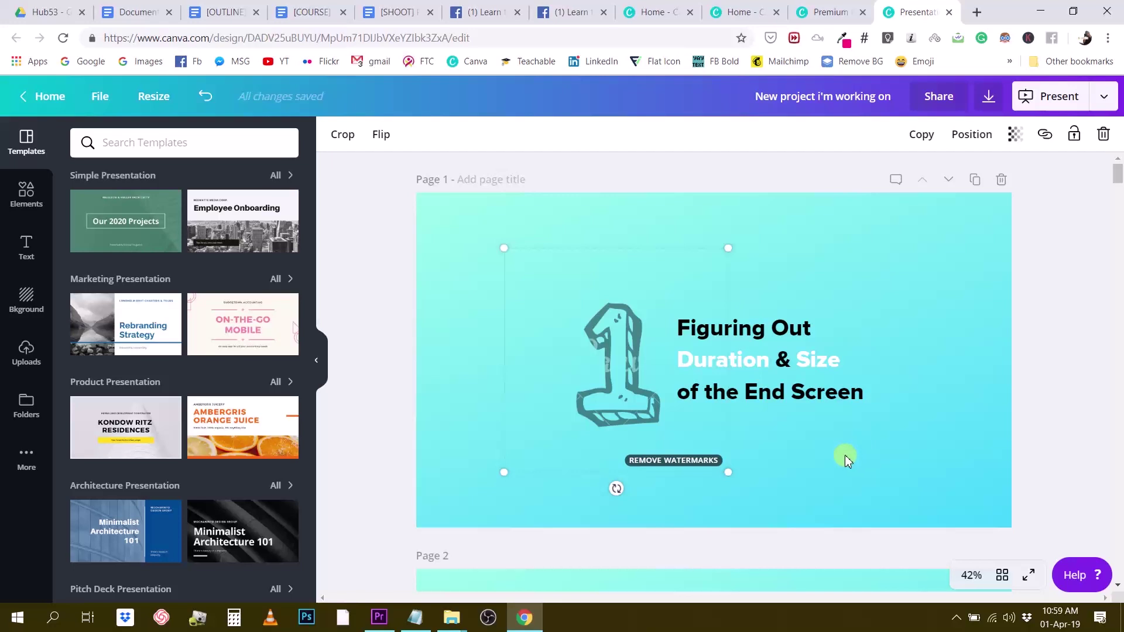
pyautogui.click(791, 329)
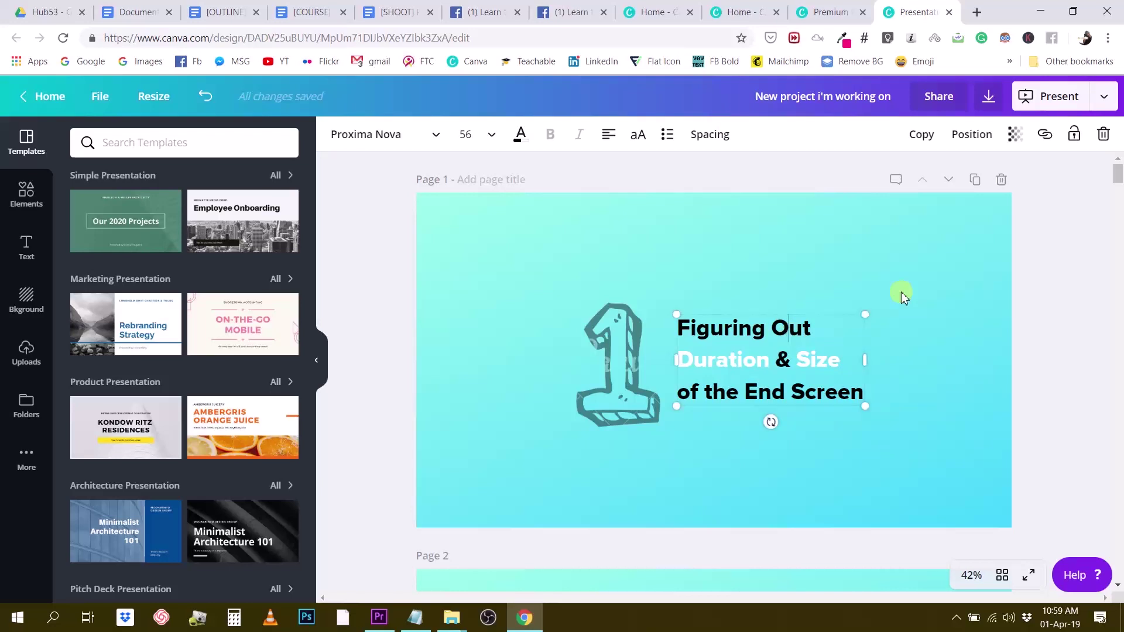
pyautogui.click(901, 293)
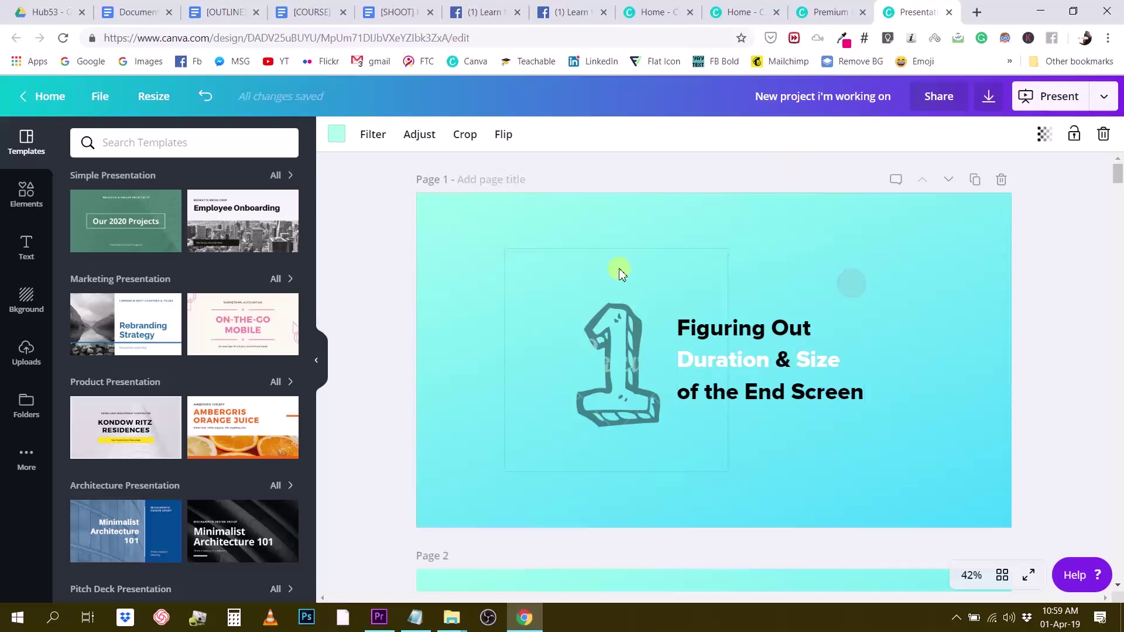
pyautogui.moveTo(391, 247); pyautogui.dragTo(725, 249)
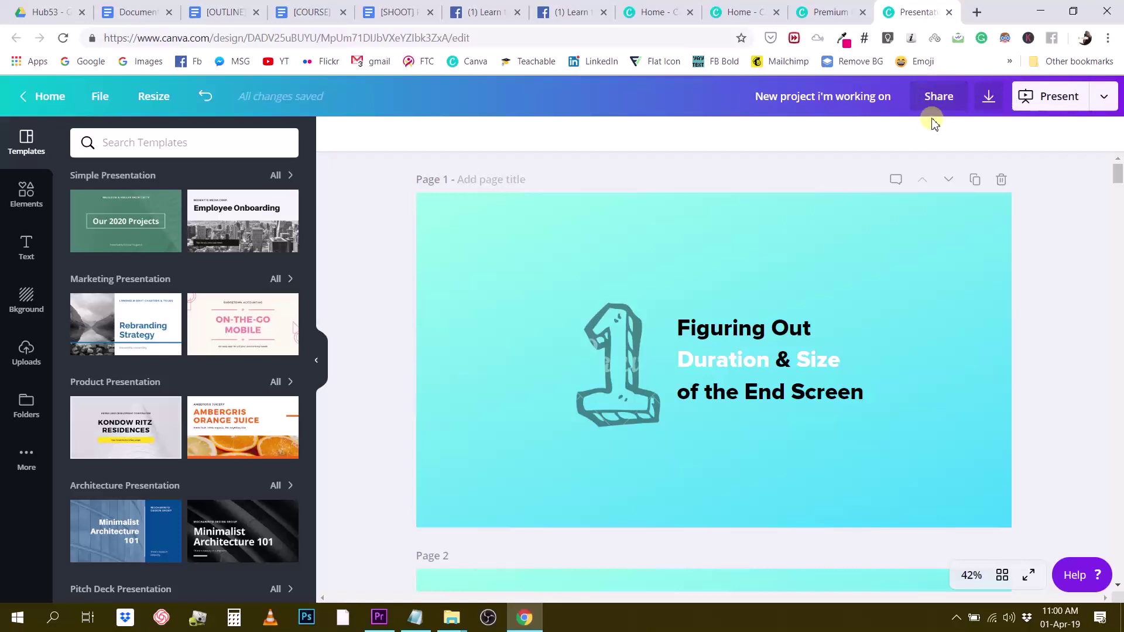
# - Check the Share options, then bring up the Elements library of photos, grids and shapes
pyautogui.click(936, 97)
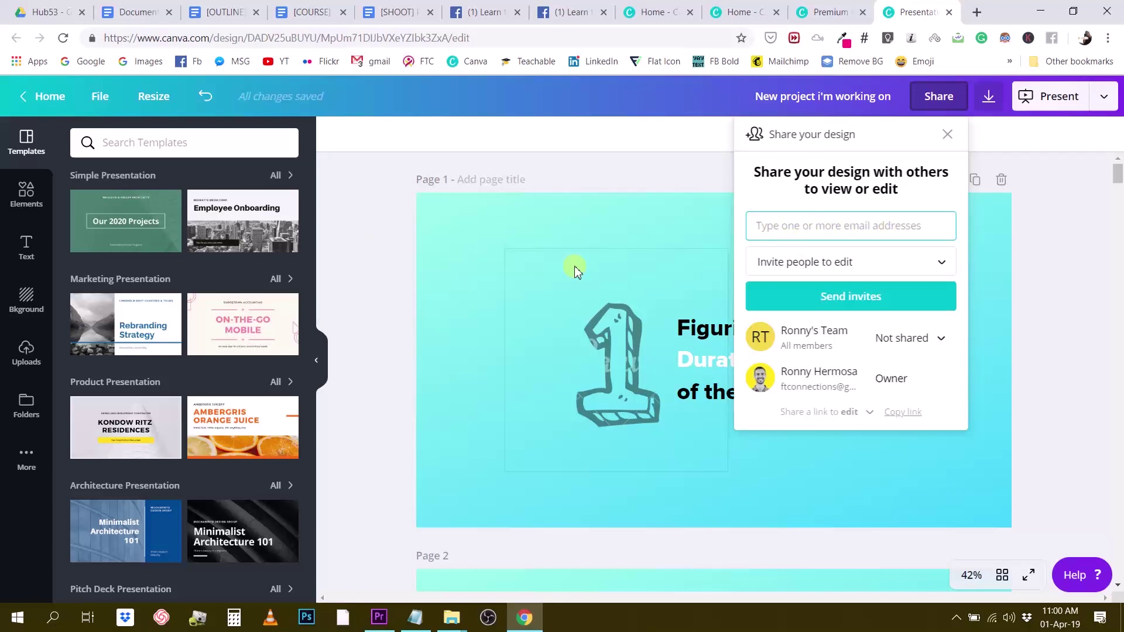
pyautogui.click(398, 330)
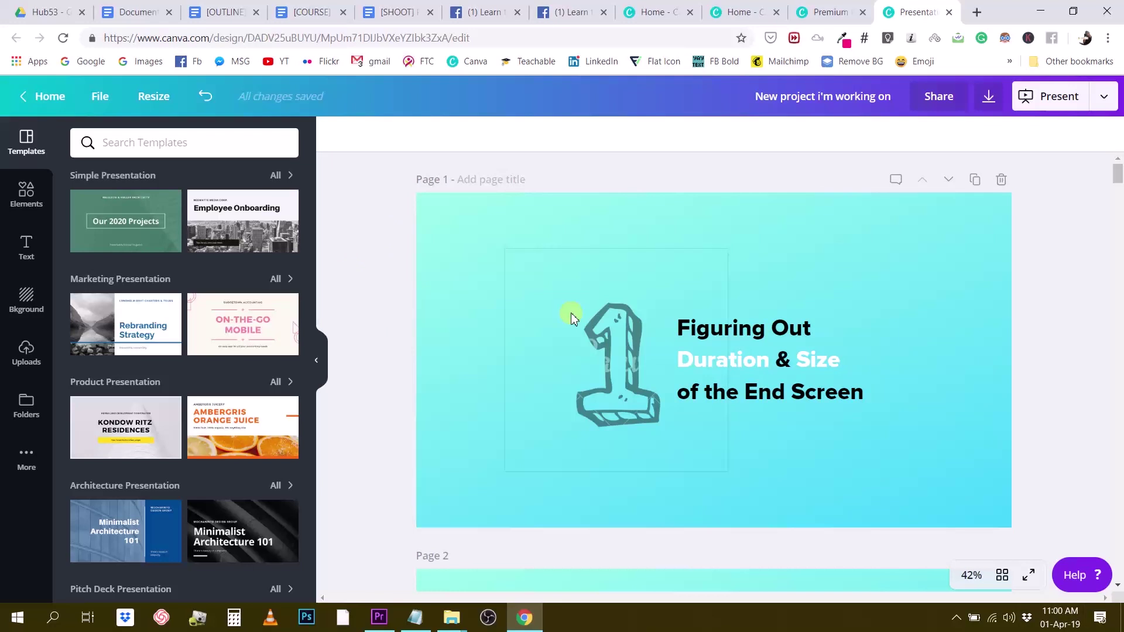
pyautogui.scroll(-1, 761, 339)
pyautogui.scroll(-5, 660, 419)
pyautogui.scroll(4, 659, 419)
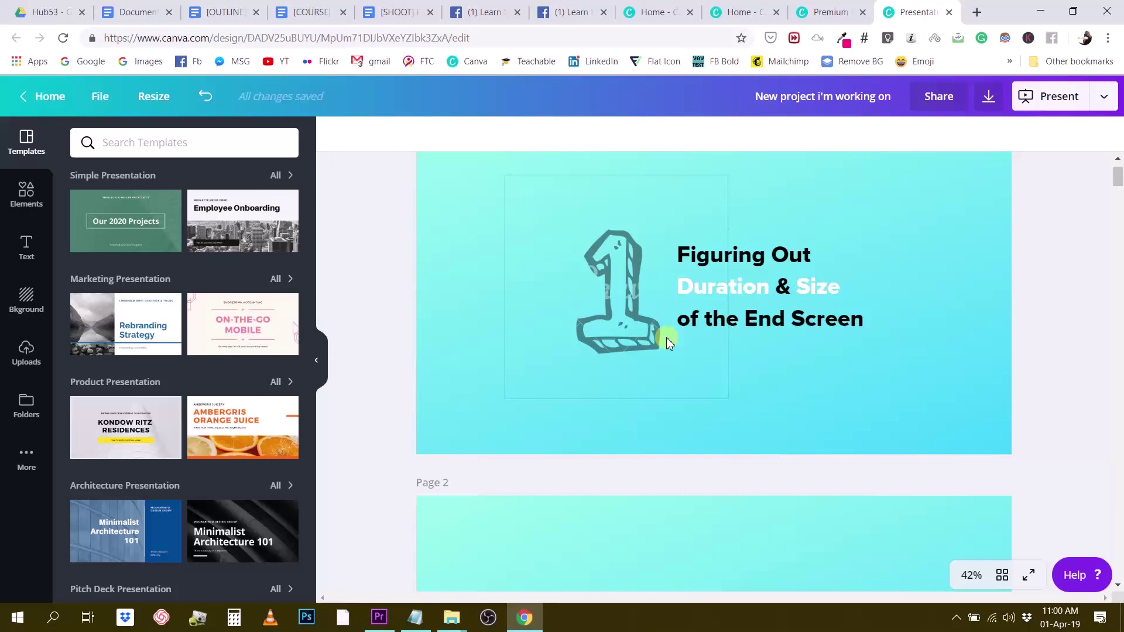
pyautogui.scroll(1, 767, 325)
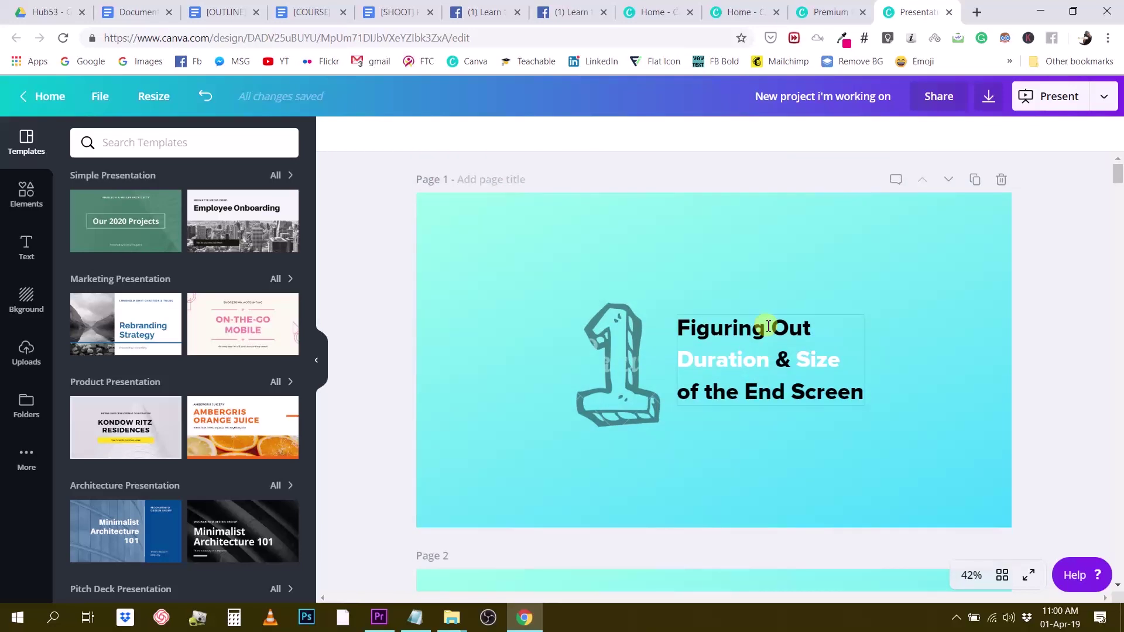
pyautogui.scroll(-5, 176, 234)
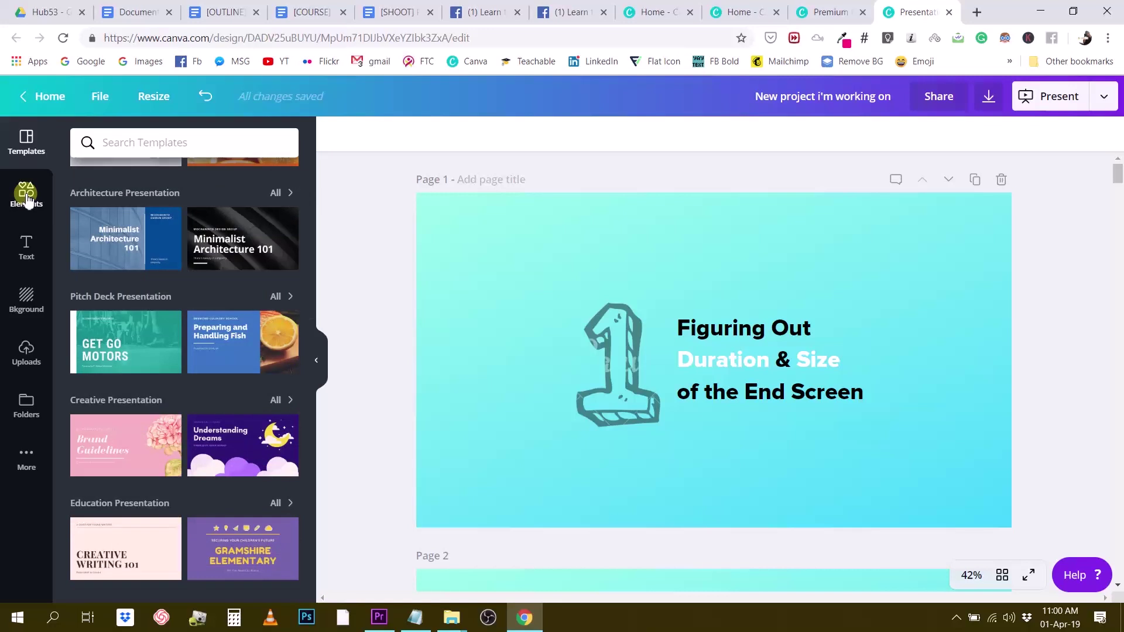
pyautogui.click(27, 196)
# - Go back home, open Brand kit, and browse the grid of team template cards
pyautogui.click(41, 103)
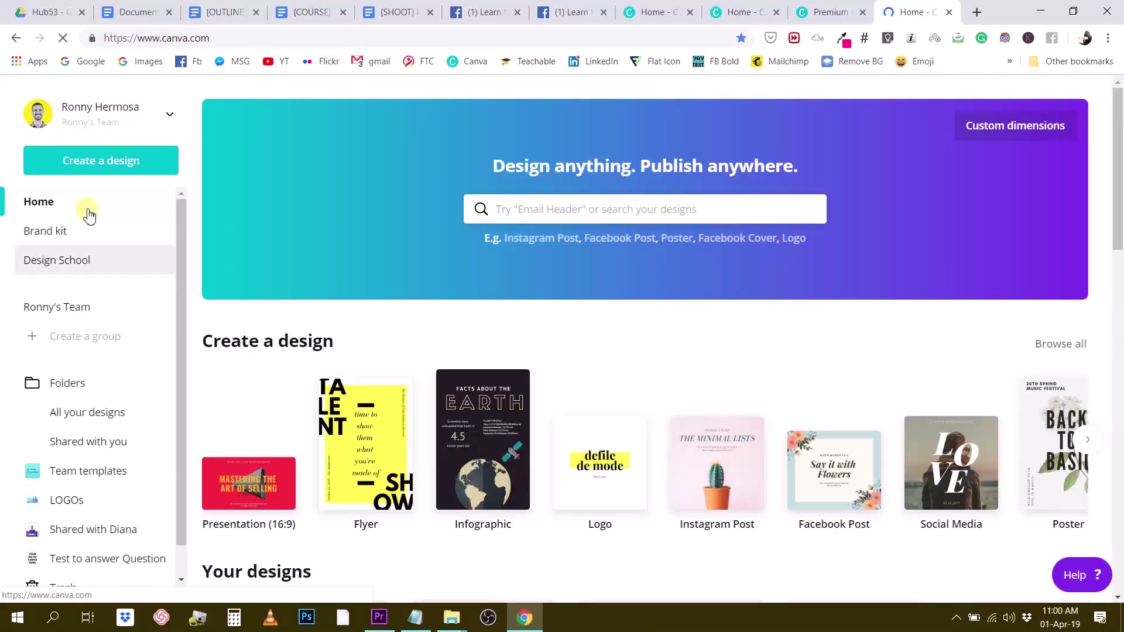
pyautogui.click(44, 231)
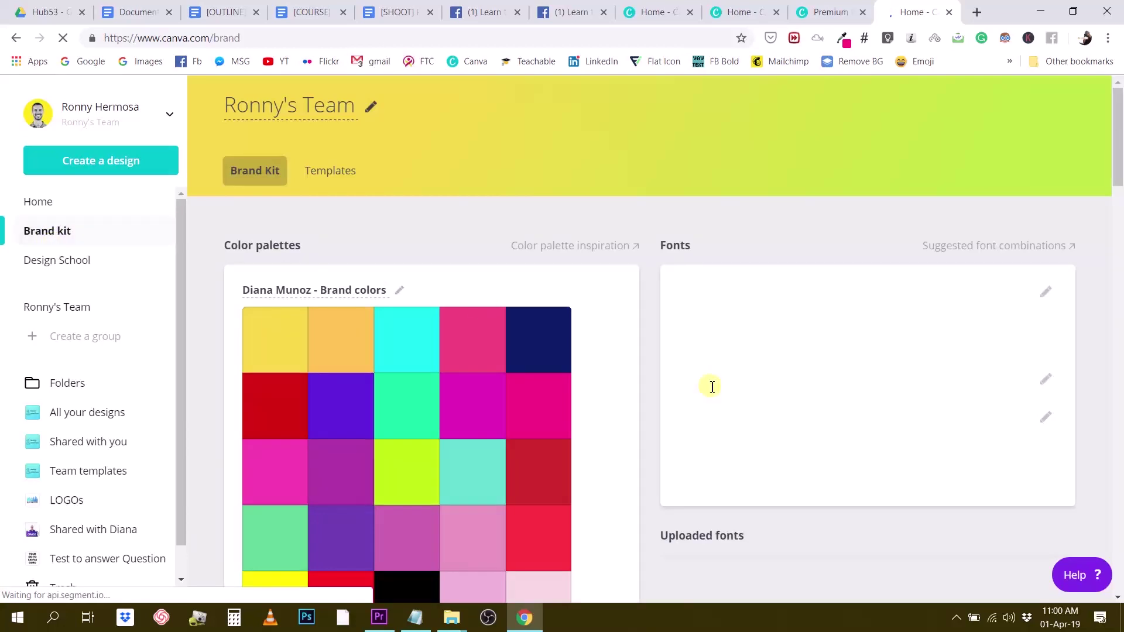
pyautogui.scroll(-10, 708, 398)
pyautogui.scroll(10, 705, 409)
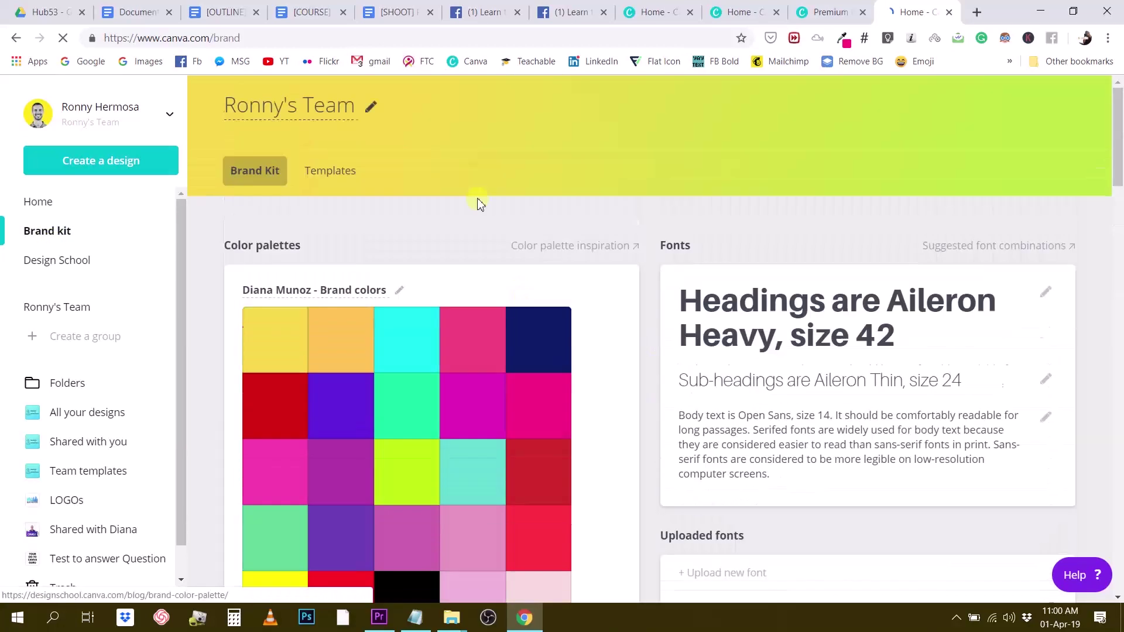
pyautogui.click(341, 178)
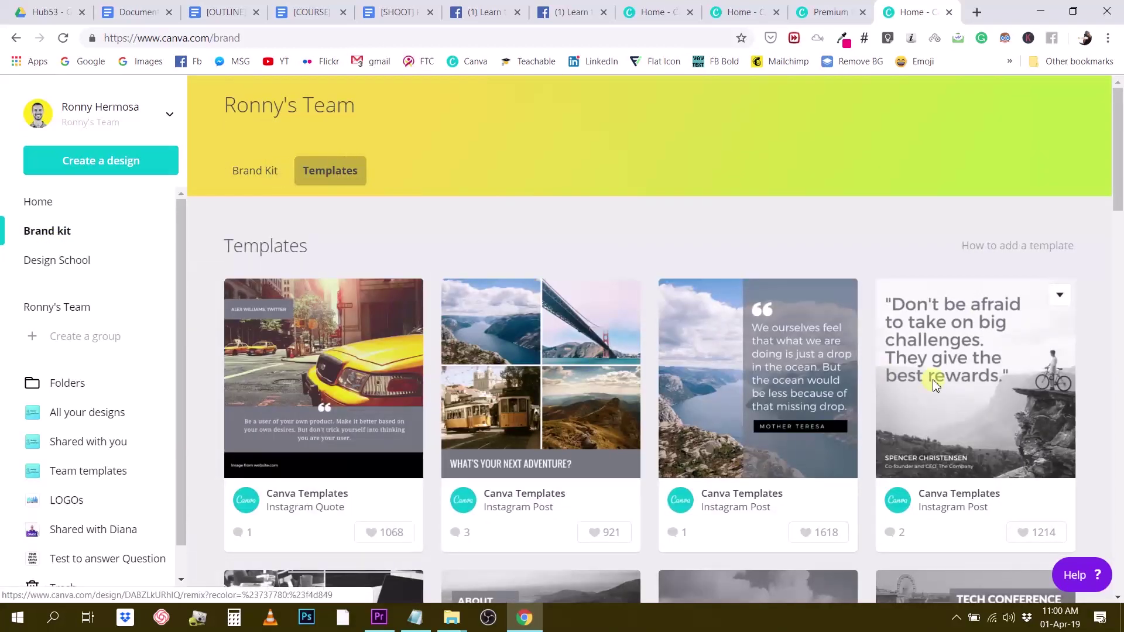
pyautogui.scroll(-12, 933, 384)
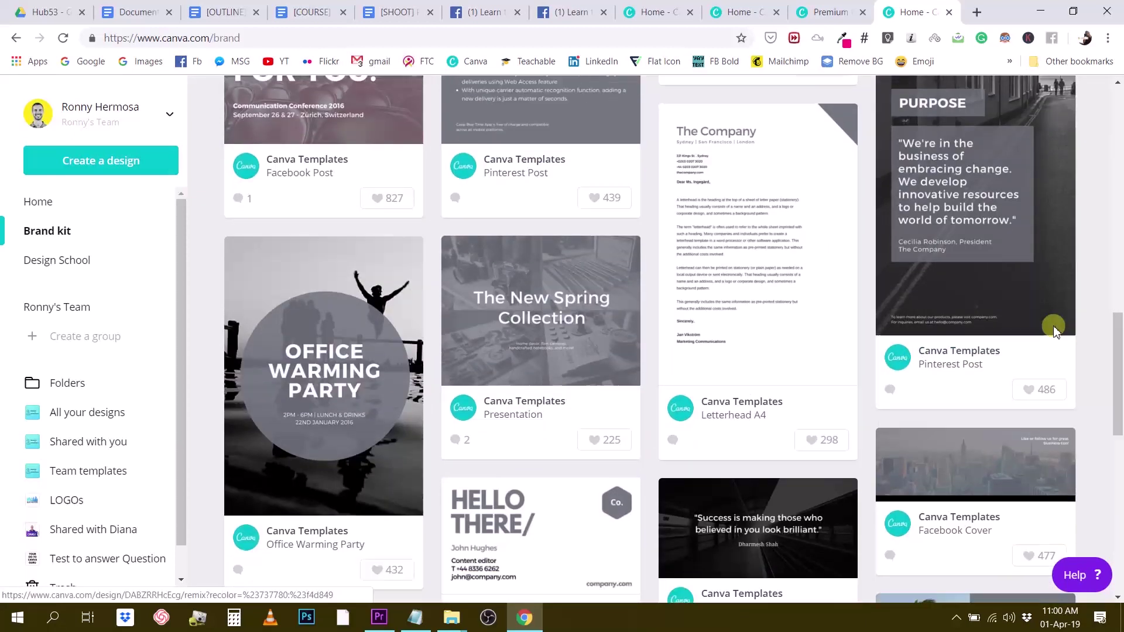
pyautogui.scroll(-8, 1053, 328)
pyautogui.scroll(8, 802, 345)
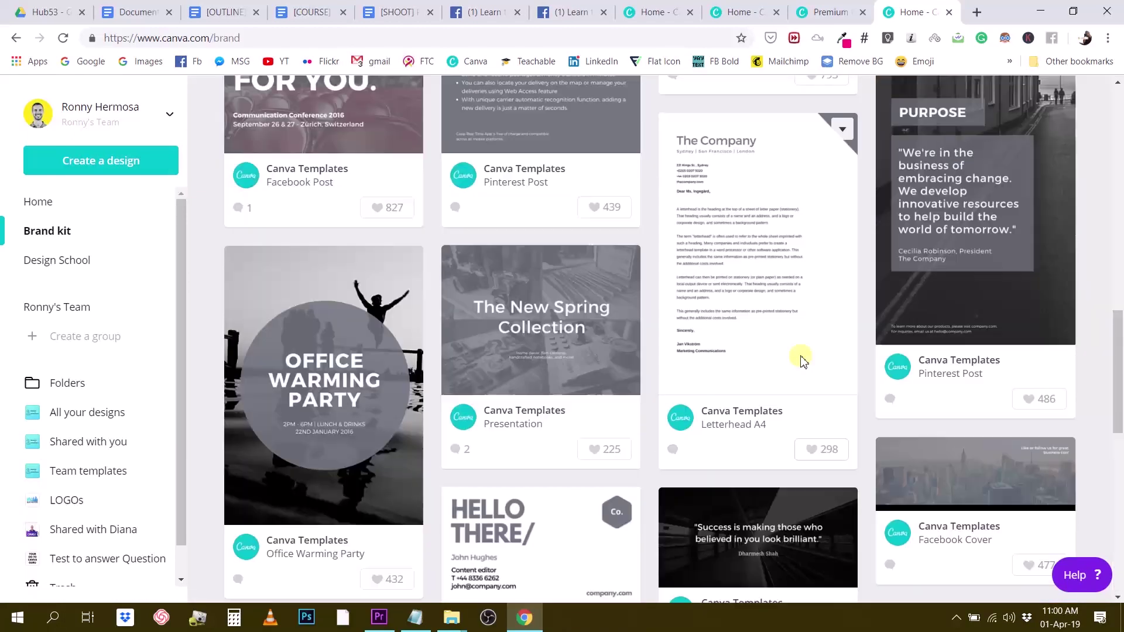
pyautogui.scroll(12, 803, 360)
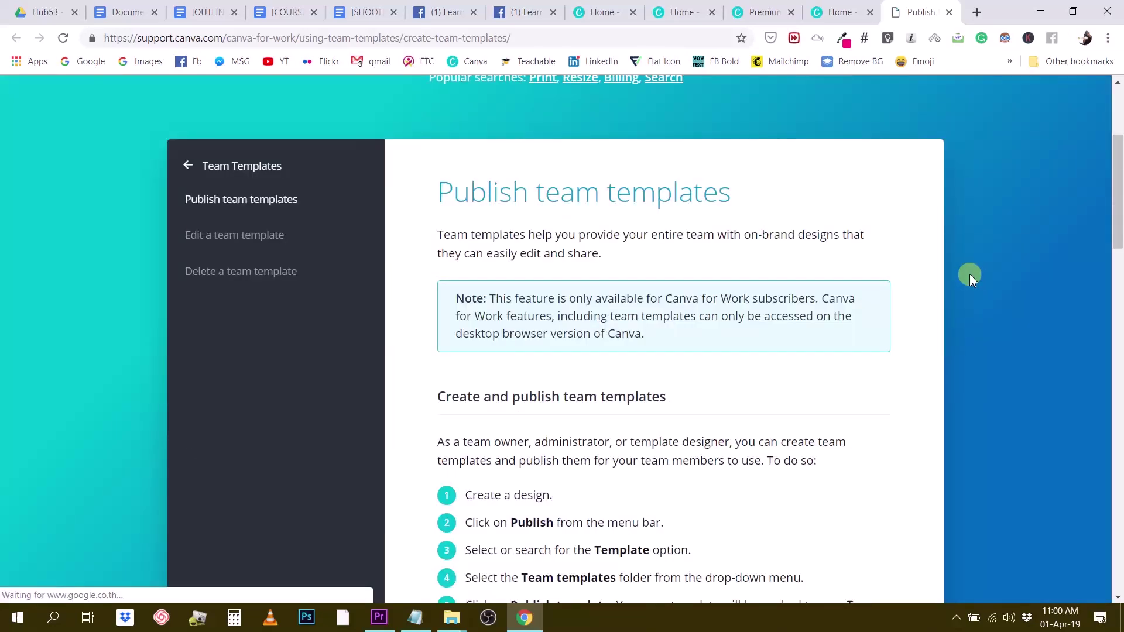
# - Read through the 'Publish team templates' help article and return to its top
pyautogui.scroll(-4, 548, 293)
pyautogui.scroll(-3, 585, 490)
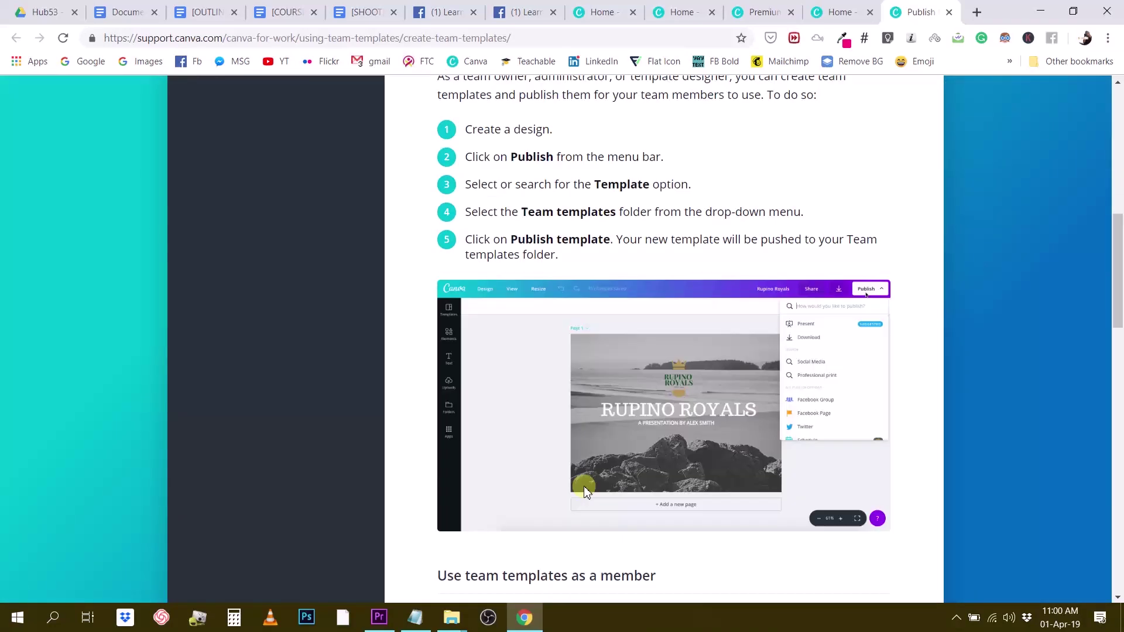
pyautogui.scroll(-2, 586, 490)
pyautogui.scroll(-3, 615, 472)
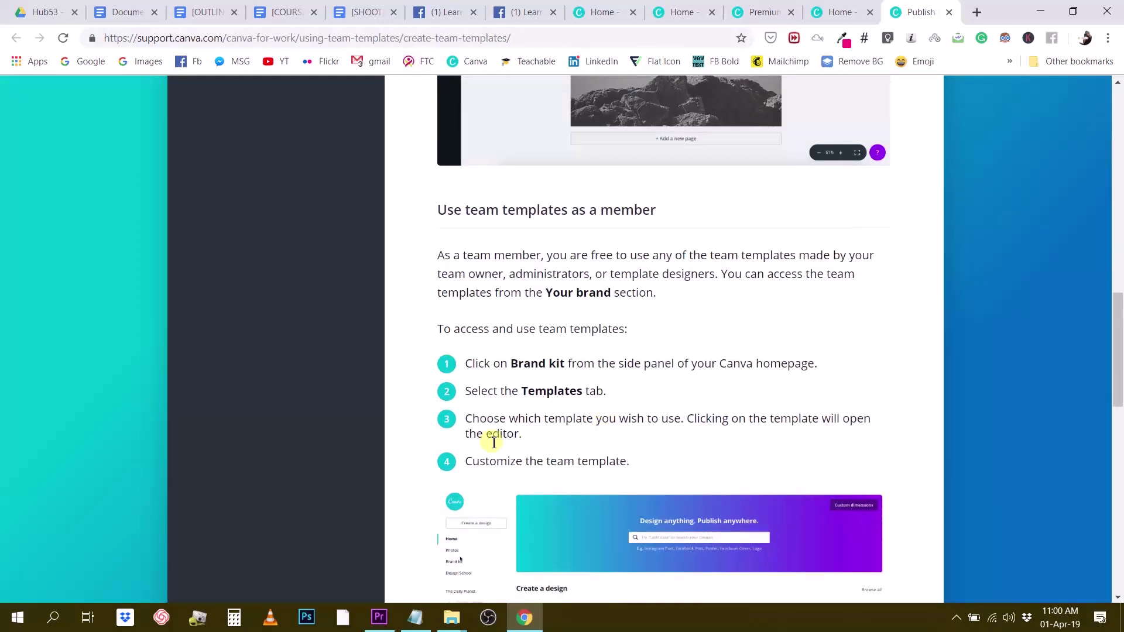
pyautogui.scroll(-5, 562, 313)
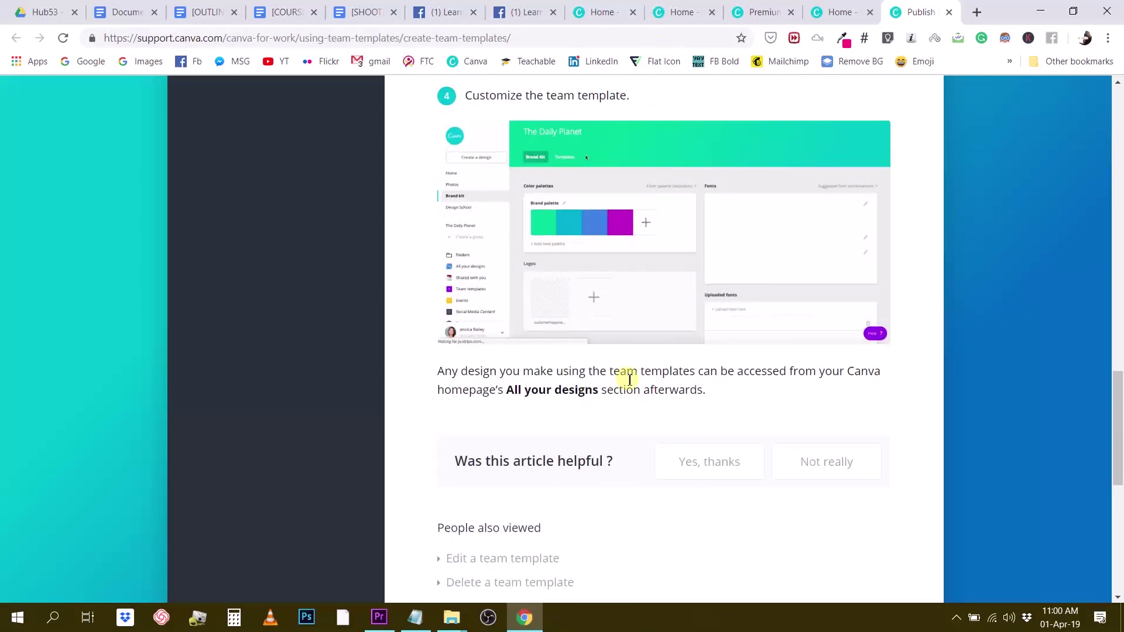
pyautogui.scroll(-6, 644, 386)
pyautogui.scroll(8, 659, 383)
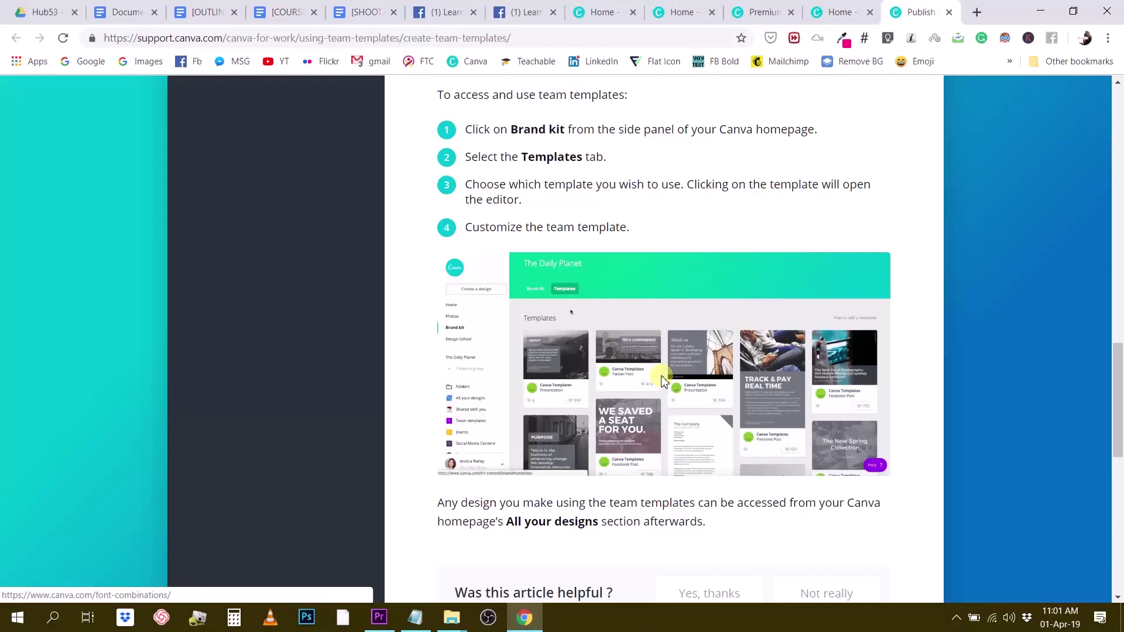
pyautogui.scroll(10, 656, 374)
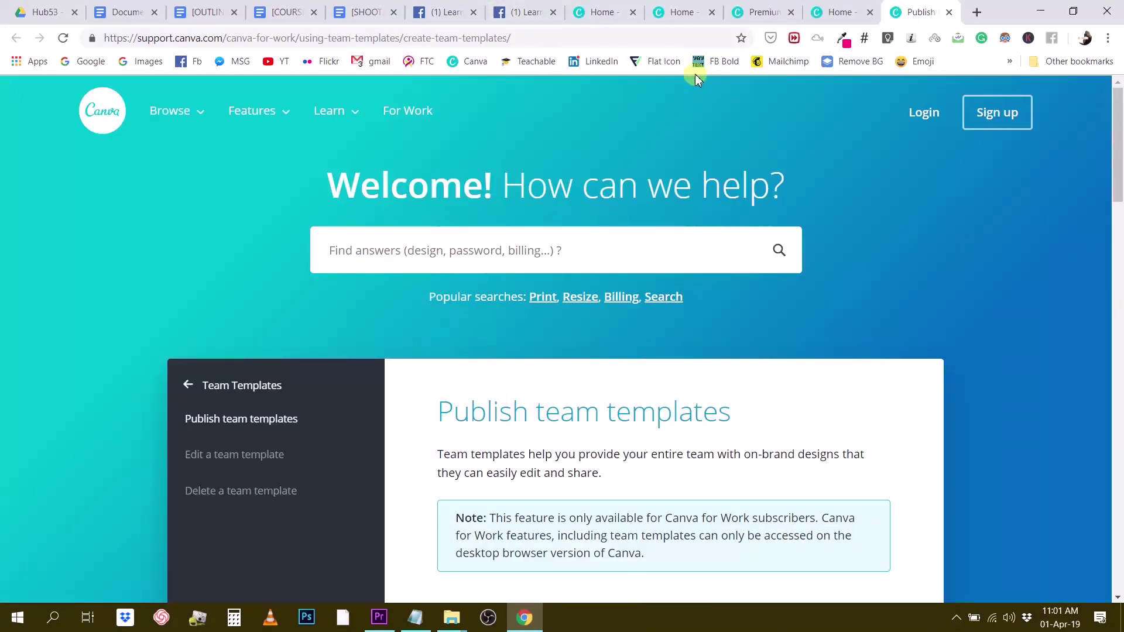